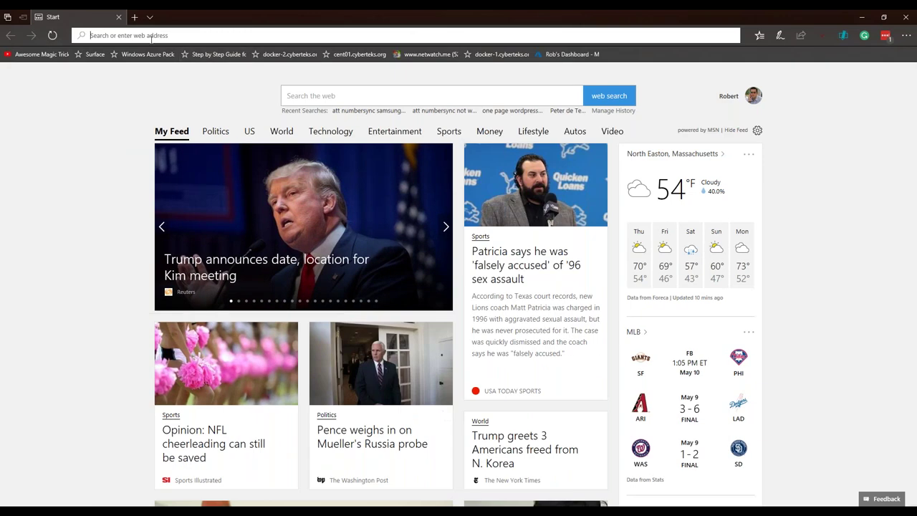
# Go to 5nine.com, open Resources > Virtual Labs, and scroll to the vLab sections
pyautogui.write('5n')
pyautogui.press('Return')
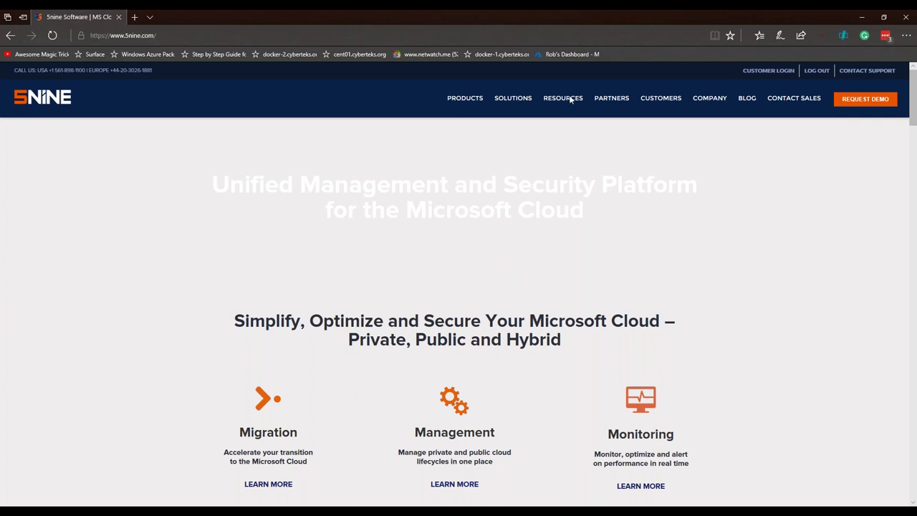
pyautogui.moveTo(571, 100)
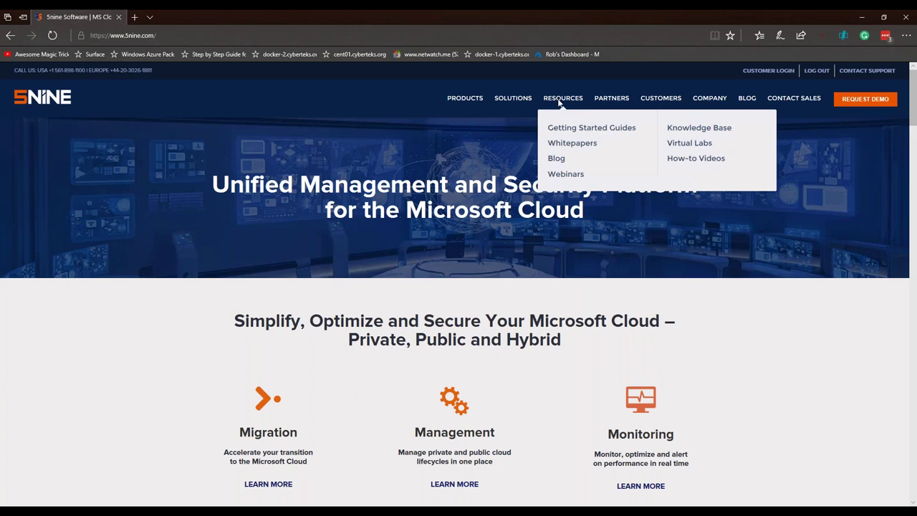
pyautogui.click(693, 145)
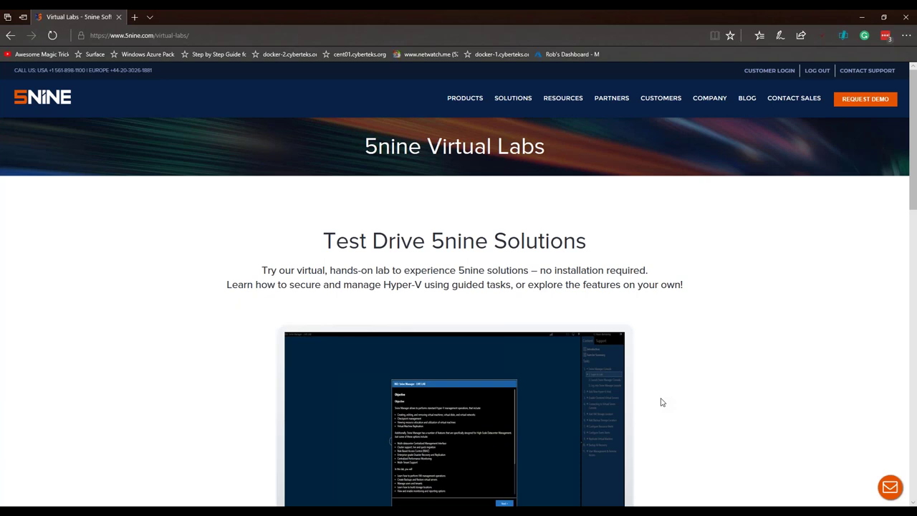
pyautogui.scroll(-4, 662, 402)
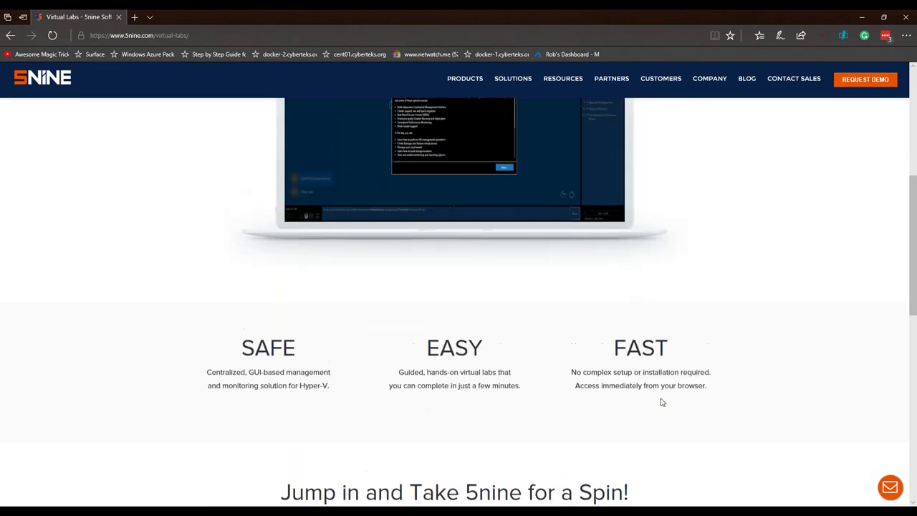
pyautogui.scroll(4, 662, 402)
pyautogui.scroll(-7, 714, 368)
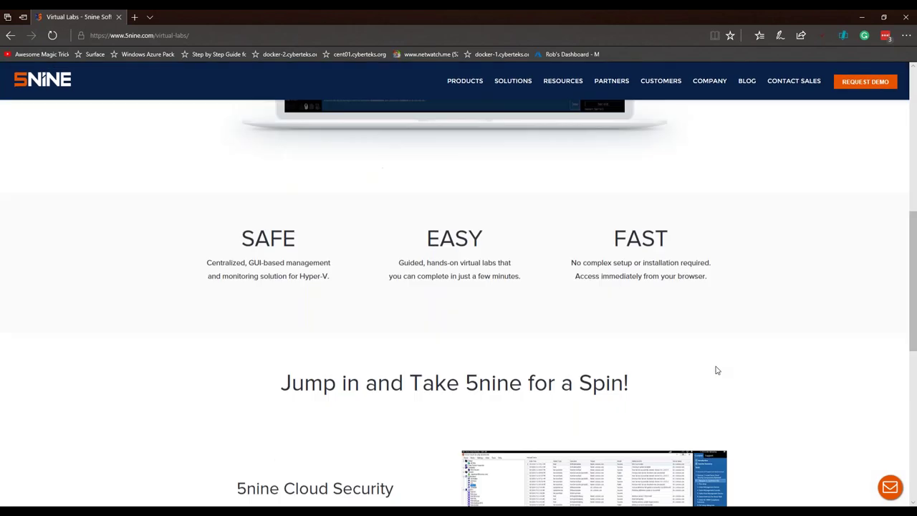
# Launch the 5nine Manager vLab, then start the PowerPoint slide show from the current slide
pyautogui.click(595, 383)
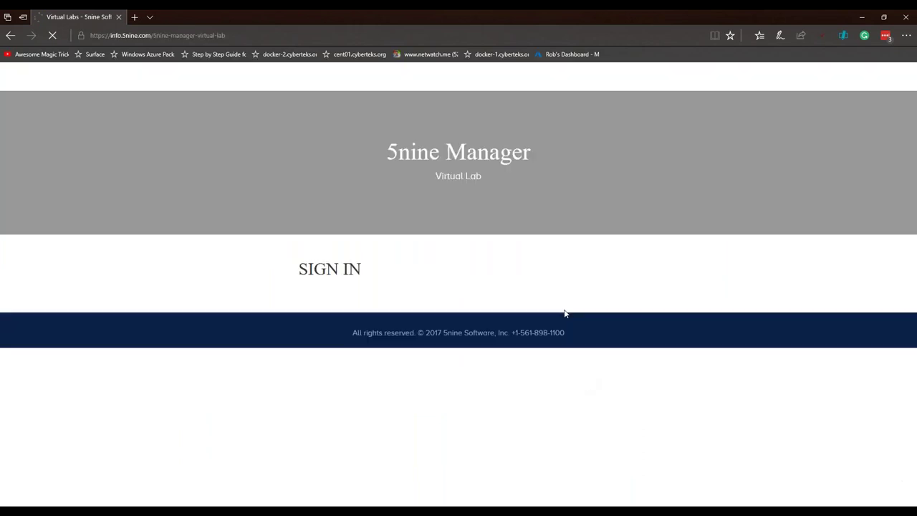
pyautogui.scroll(-1, 655, 348)
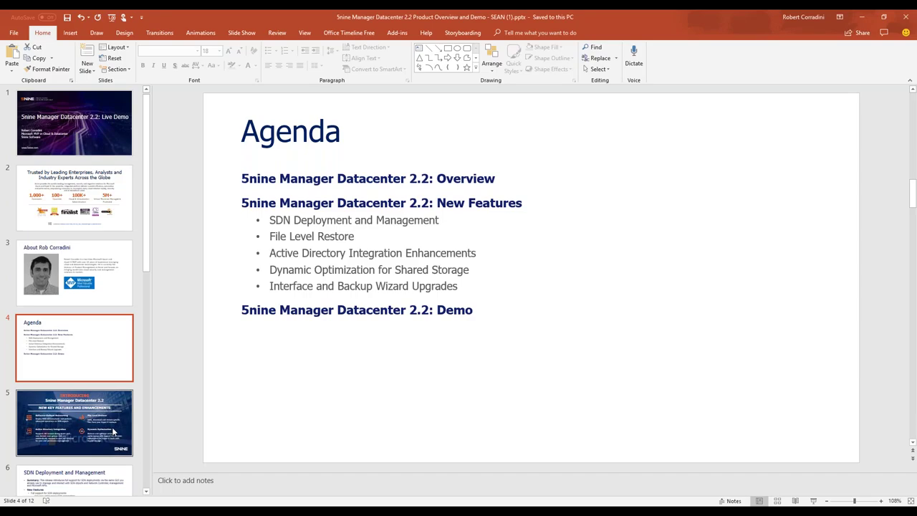
pyautogui.click(813, 501)
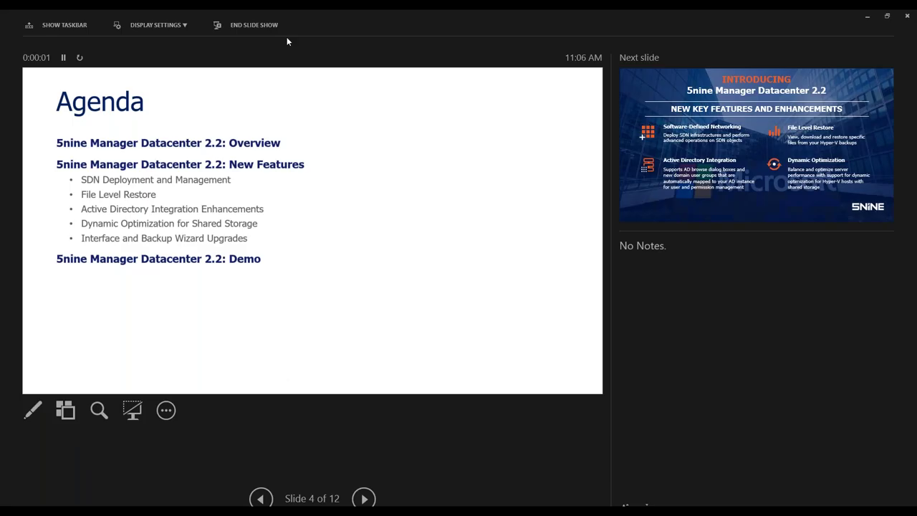
pyautogui.click(156, 25)
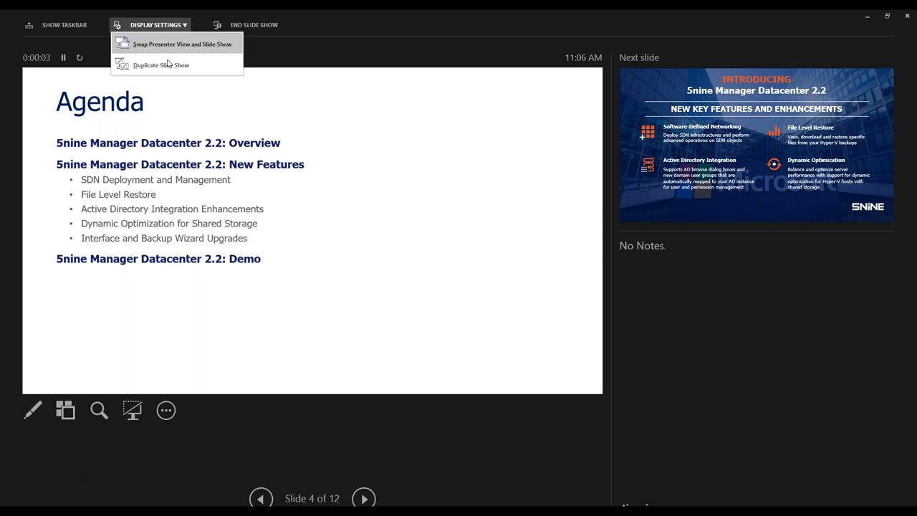
# Switch the slide show to Duplicate Slide Show instead of presenter view
pyautogui.click(166, 63)
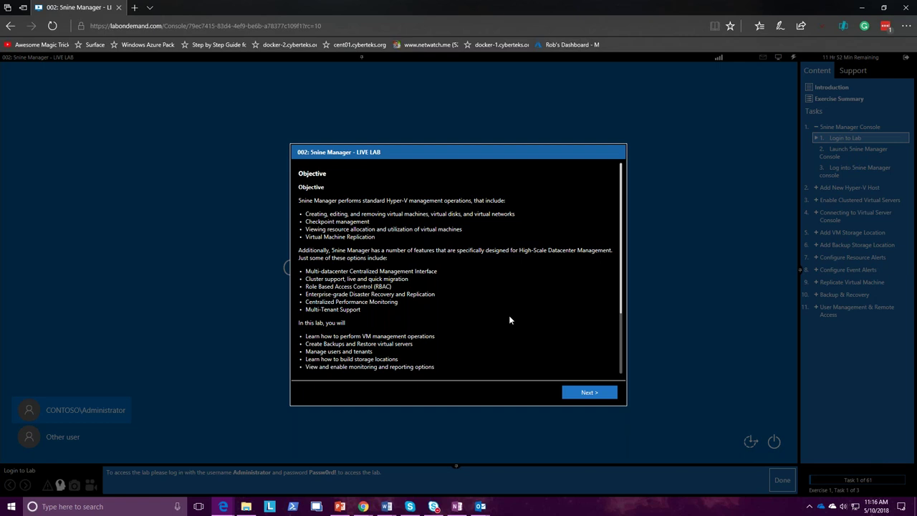
# Dismiss the lab's Objective and 5nine Manager Console intro pages to reach Windows sign-in
pyautogui.click(589, 394)
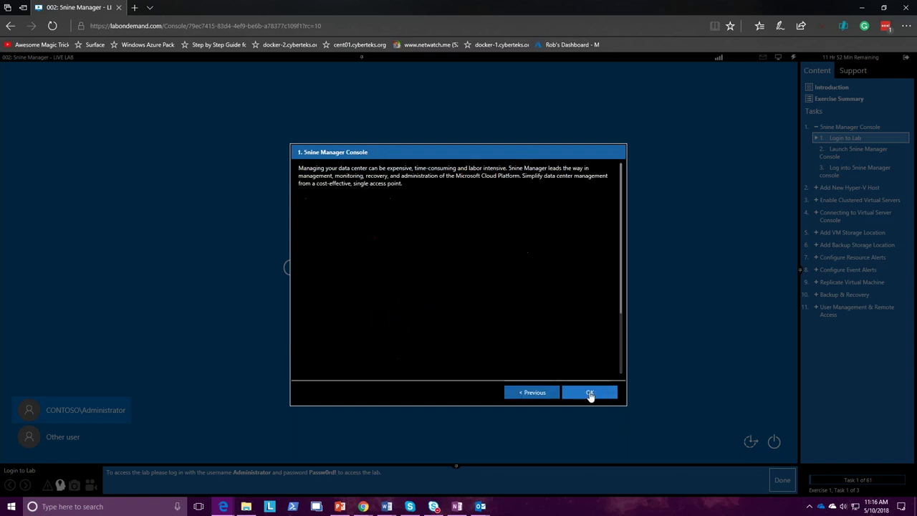
pyautogui.click(589, 394)
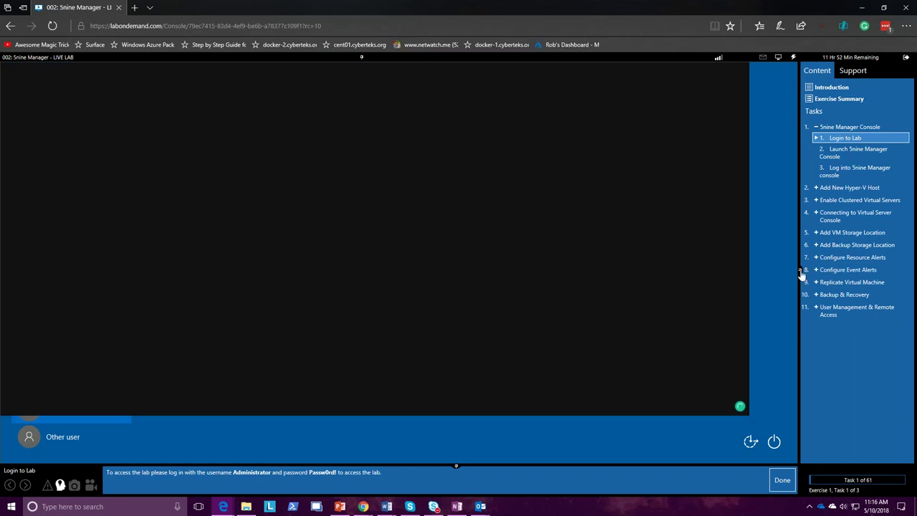
# Collapse the task list and lab instructions to widen the console, staying on the lab page
pyautogui.click(800, 272)
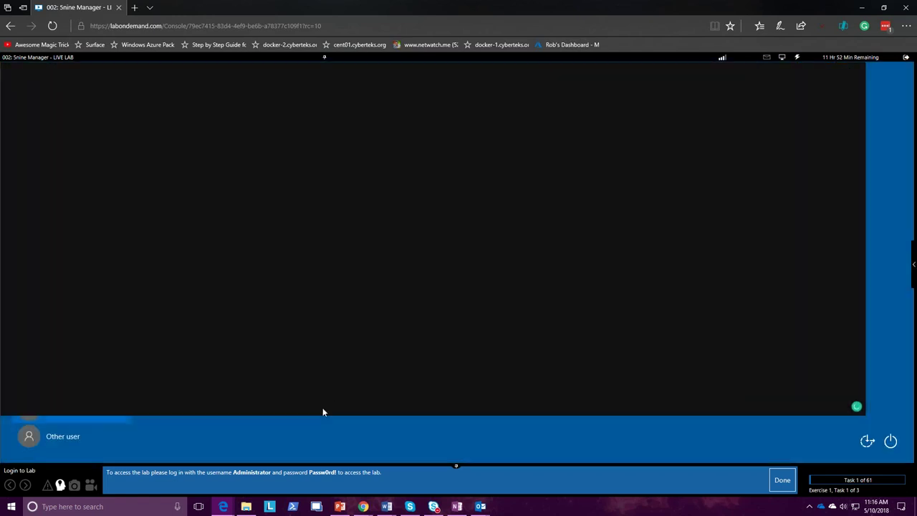
pyautogui.click(456, 466)
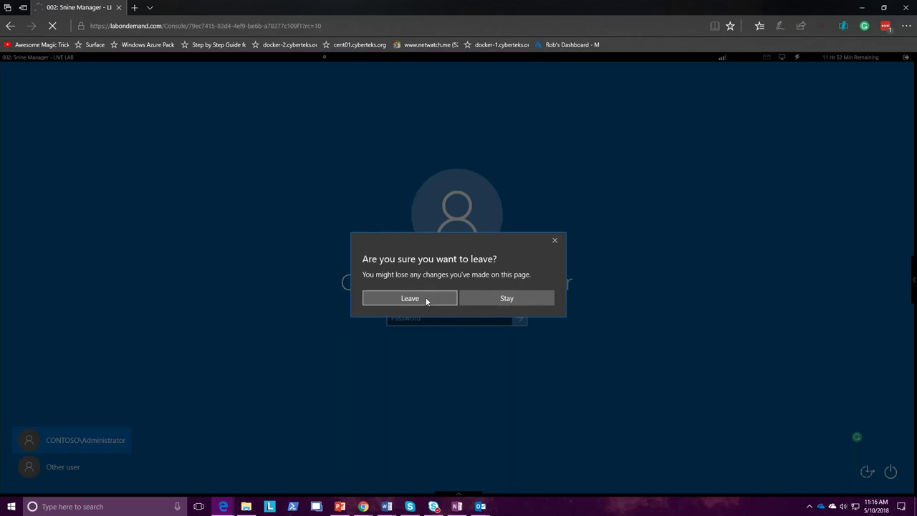
pyautogui.click(509, 299)
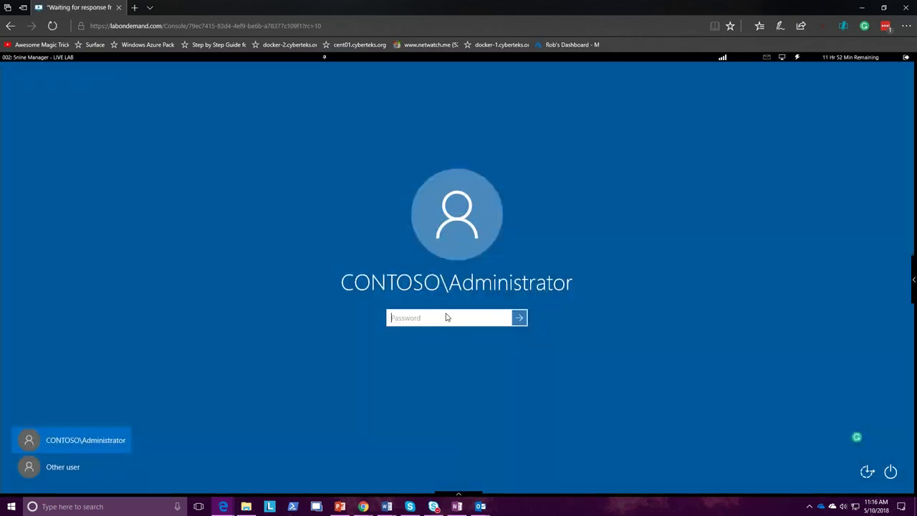
# Submit the administrator password, reopen the instructions, and dismiss the incorrect-password message
pyautogui.write('•••••••••')
pyautogui.press('Return')
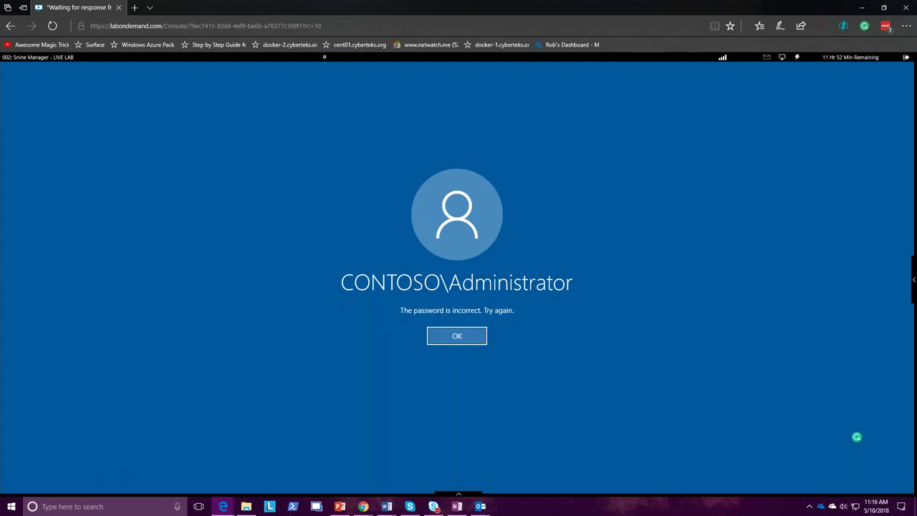
pyautogui.click(458, 494)
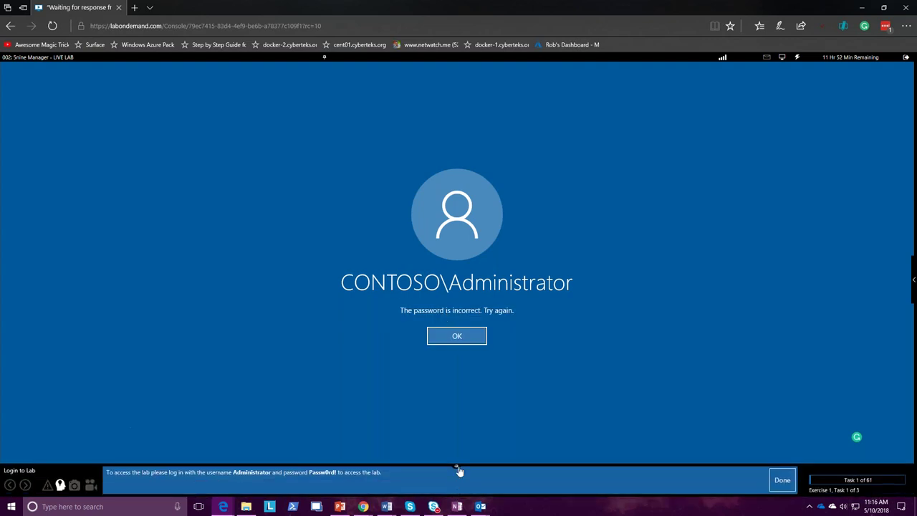
pyautogui.click(463, 340)
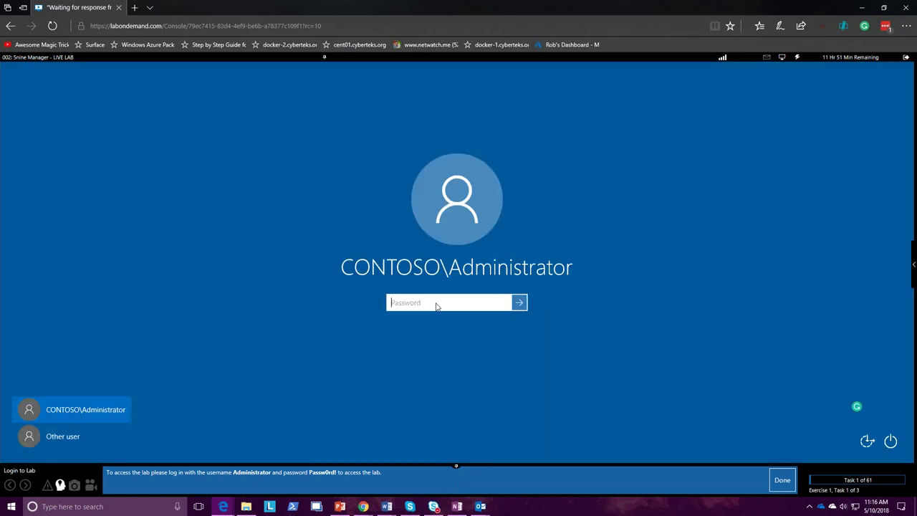
# Re-enter the lab administrator password, correcting a mistyped first character
pyautogui.write('P')
pyautogui.press('BackSpace')
pyautogui.write('Passw0rd')
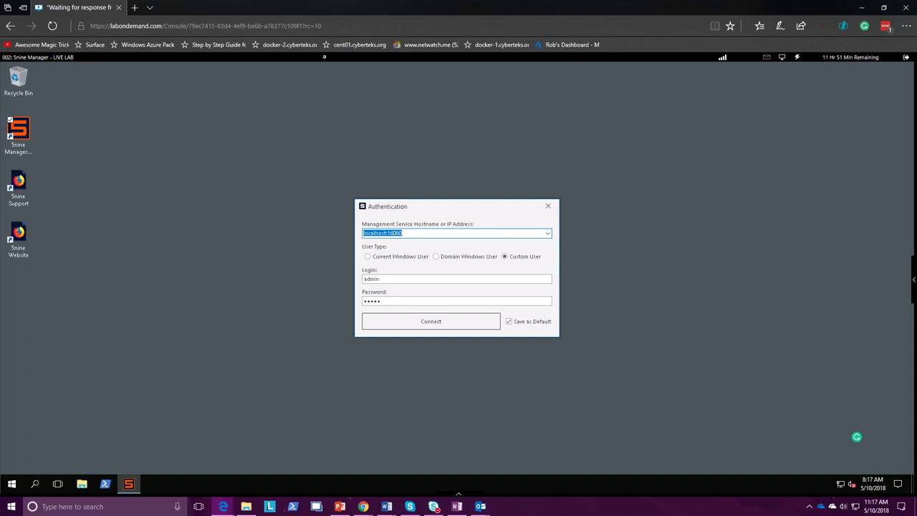
# Connect to the management service, expand the cluster, and select NODE1 to list its VMs
pyautogui.click(425, 315)
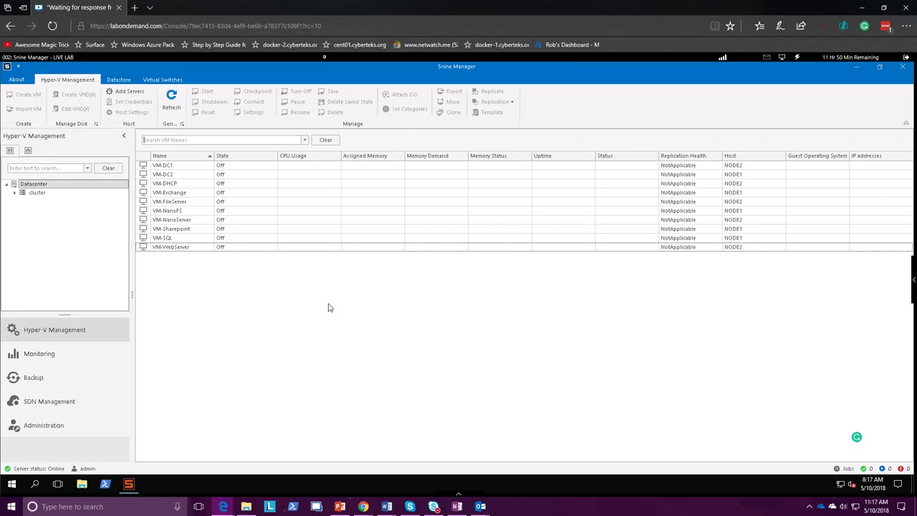
pyautogui.click(15, 193)
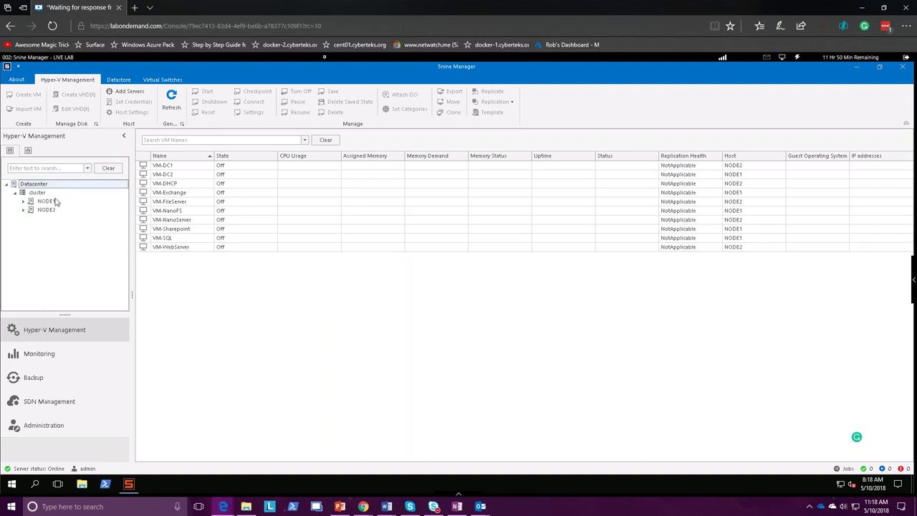
pyautogui.click(47, 201)
# Start Add Servers from NODE1's menu using the domain Administrator account and its password
pyautogui.rightClick(48, 203)
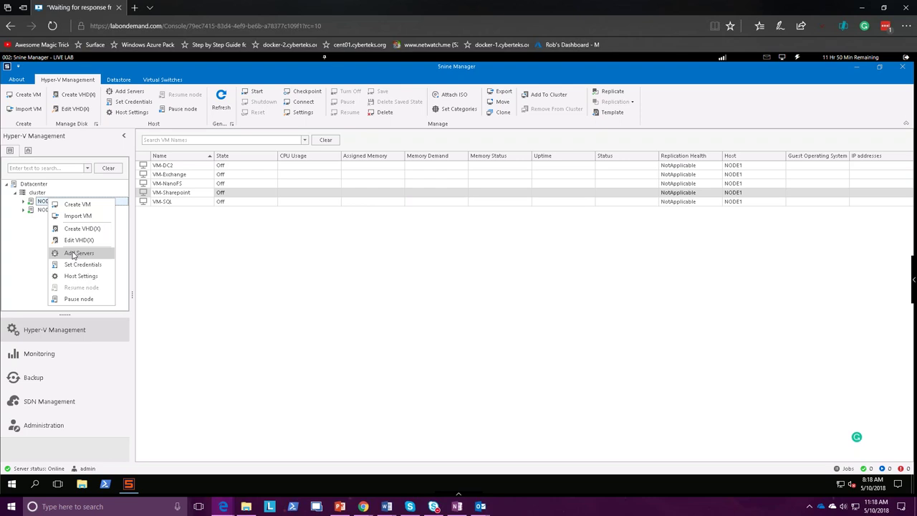
pyautogui.click(74, 254)
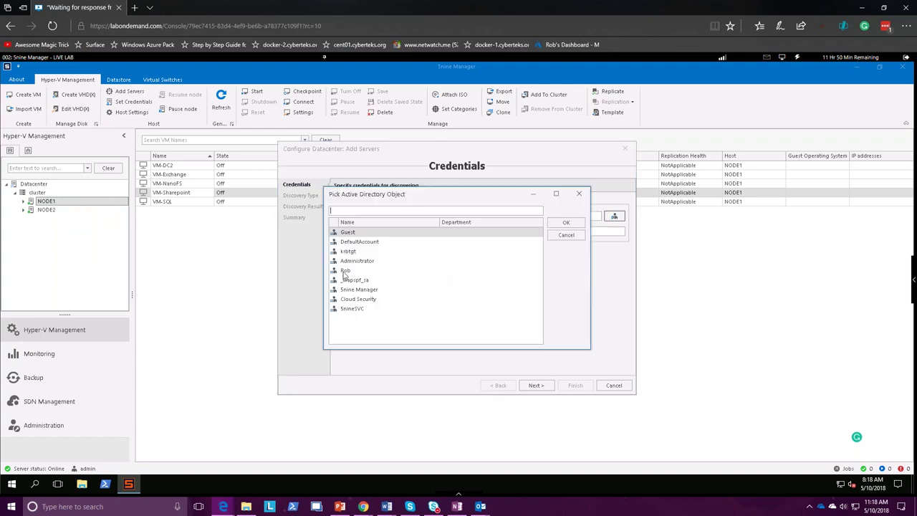
pyautogui.click(345, 271)
pyautogui.click(566, 222)
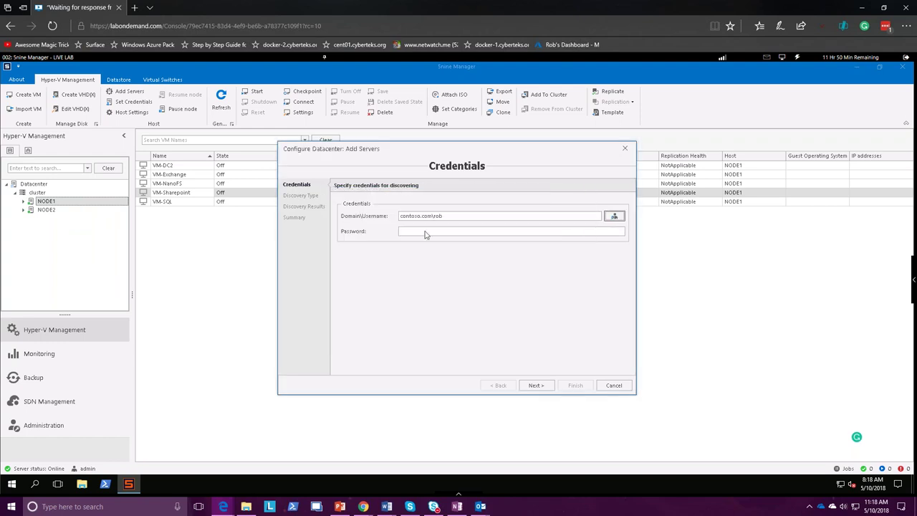
pyautogui.click(614, 219)
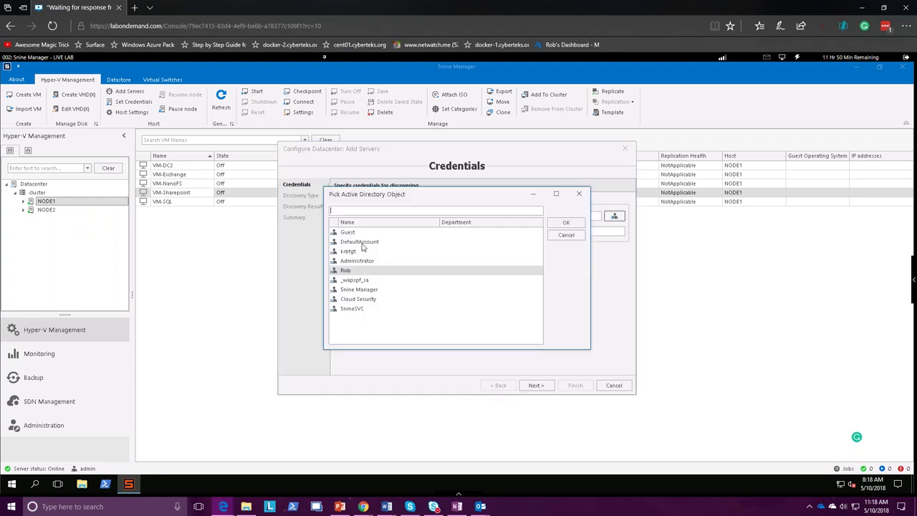
pyautogui.click(376, 261)
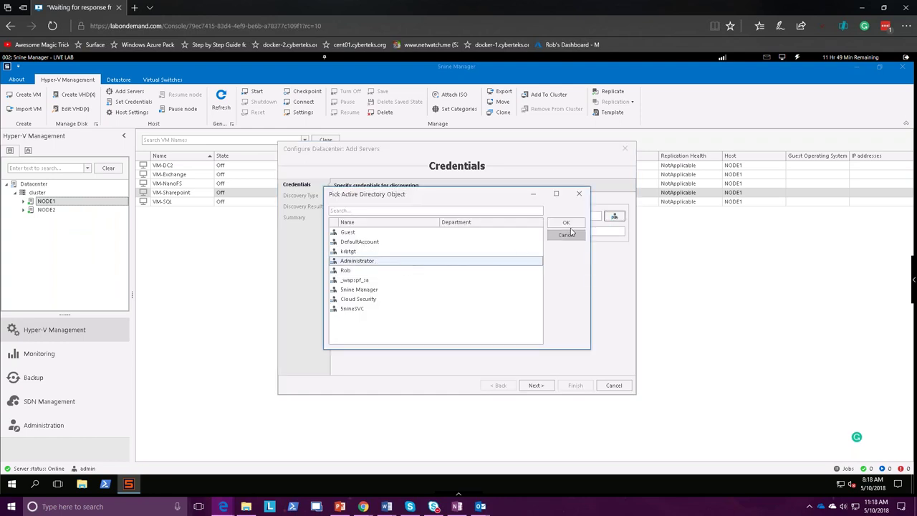
pyautogui.click(567, 222)
pyautogui.click(415, 233)
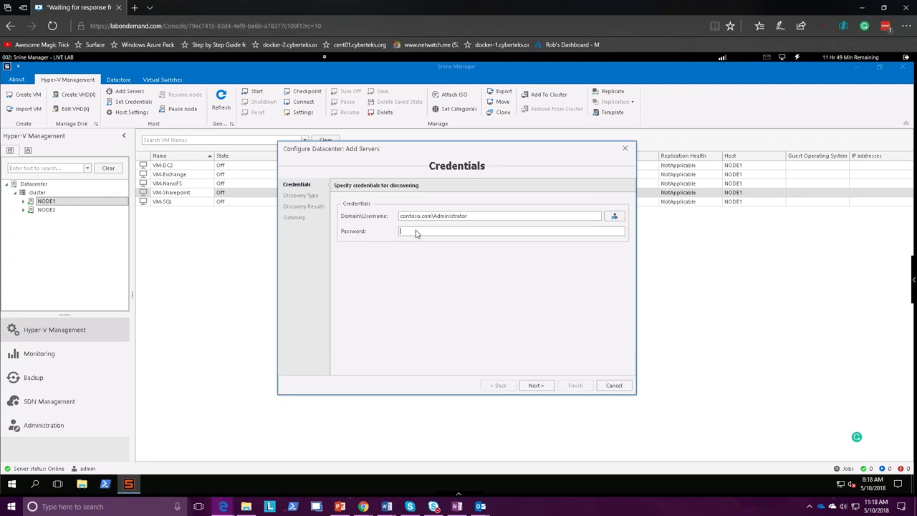
pyautogui.write('Passw0rd')
pyautogui.press('Return')
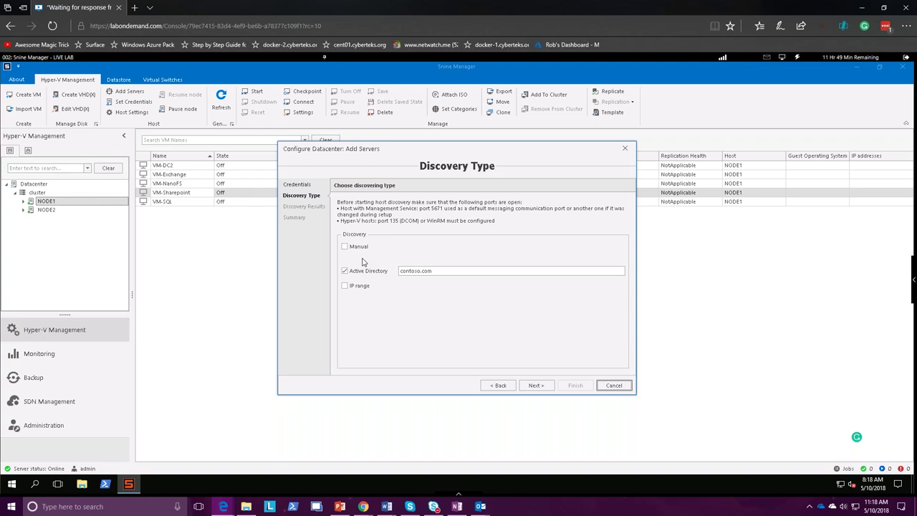
# Switch discovery to the 192.168.1.1–192.168.1.254 IP range, run and stop it, then cancel
pyautogui.click(359, 271)
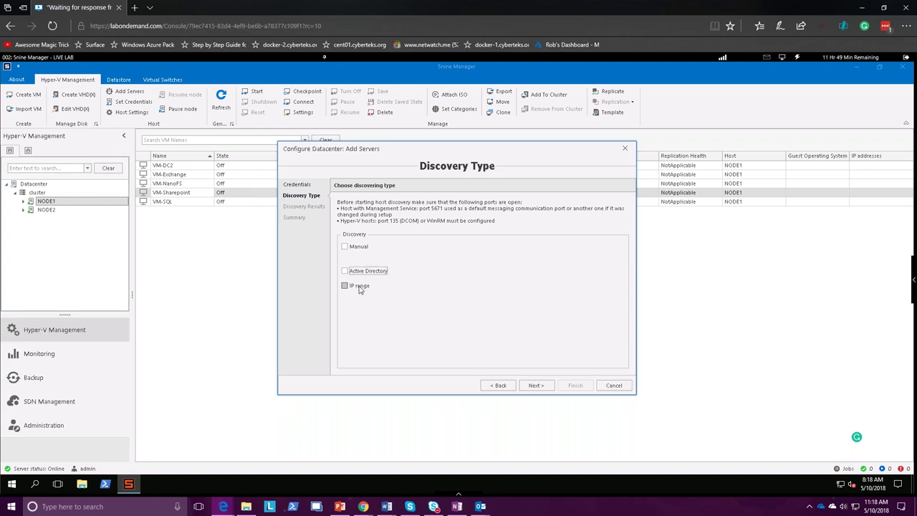
pyautogui.click(360, 287)
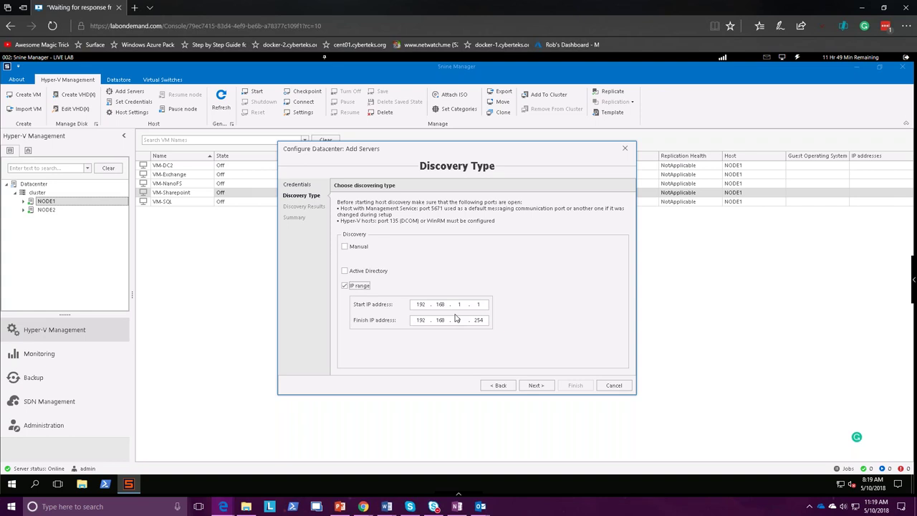
pyautogui.click(538, 387)
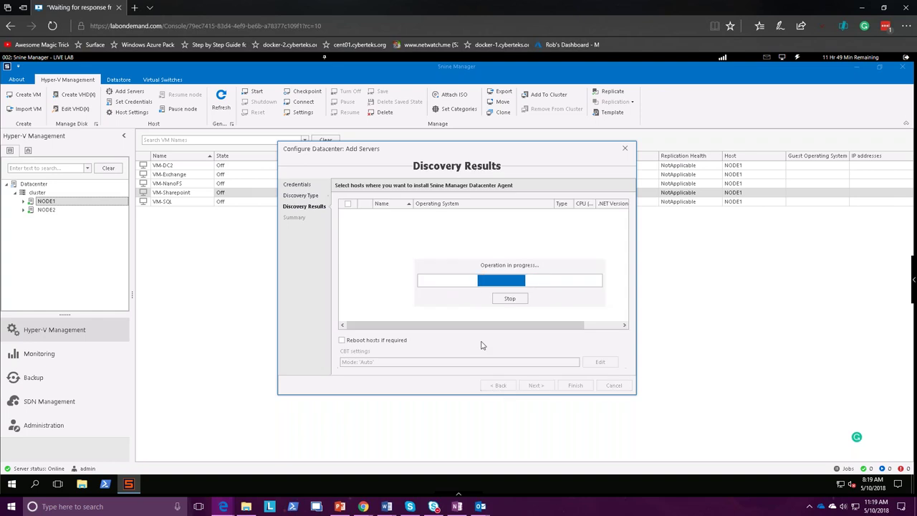
pyautogui.click(510, 299)
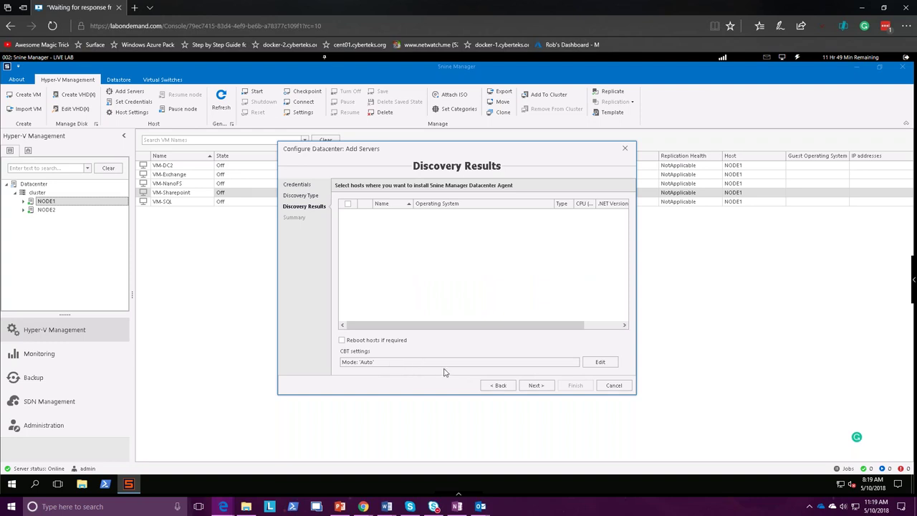
pyautogui.click(614, 386)
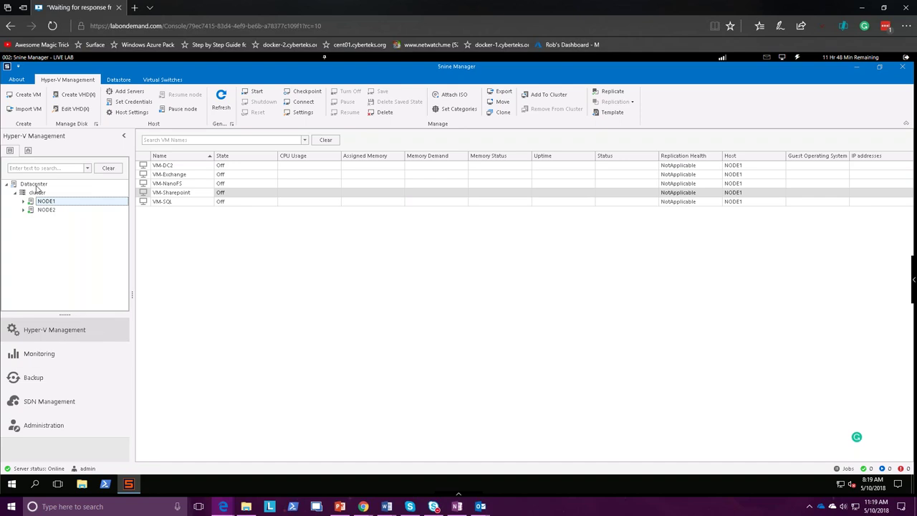
# Browse the Datastore view's five datastores, then visit Monitoring and return to Hyper-V Management
pyautogui.click(119, 79)
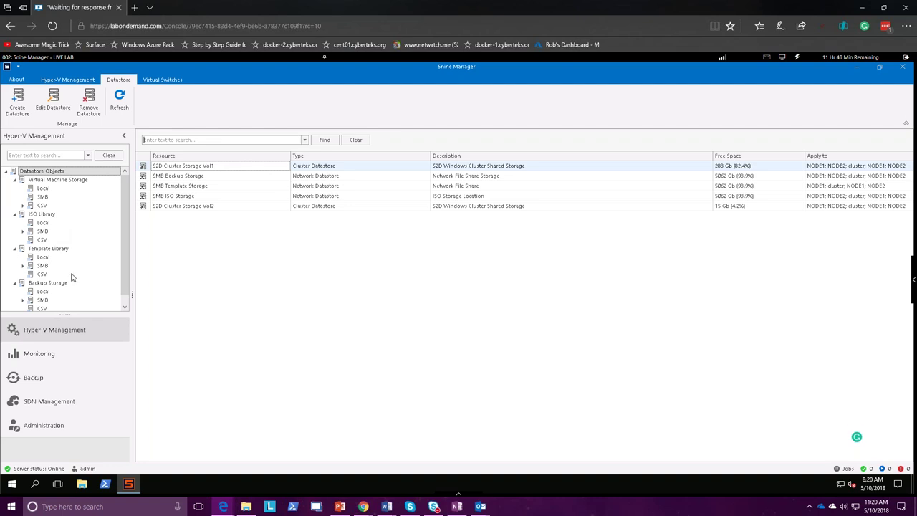
pyautogui.scroll(-1, 74, 285)
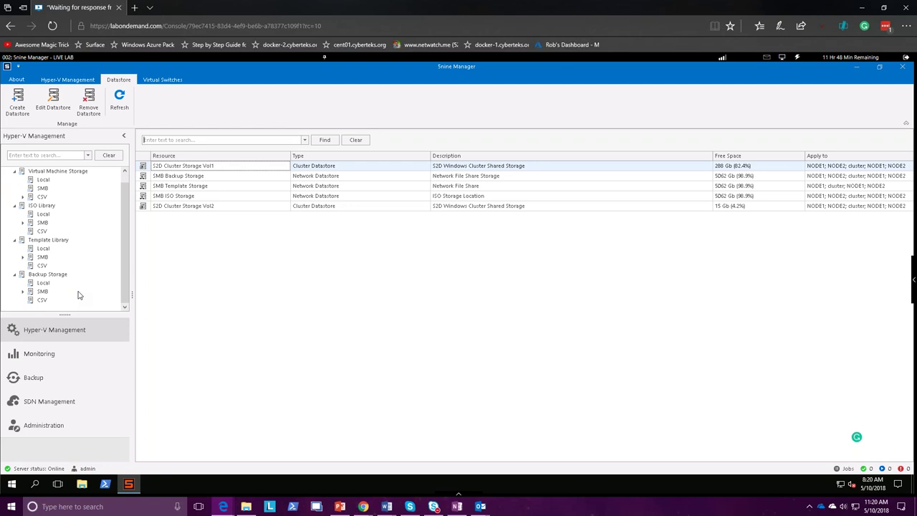
pyautogui.click(72, 354)
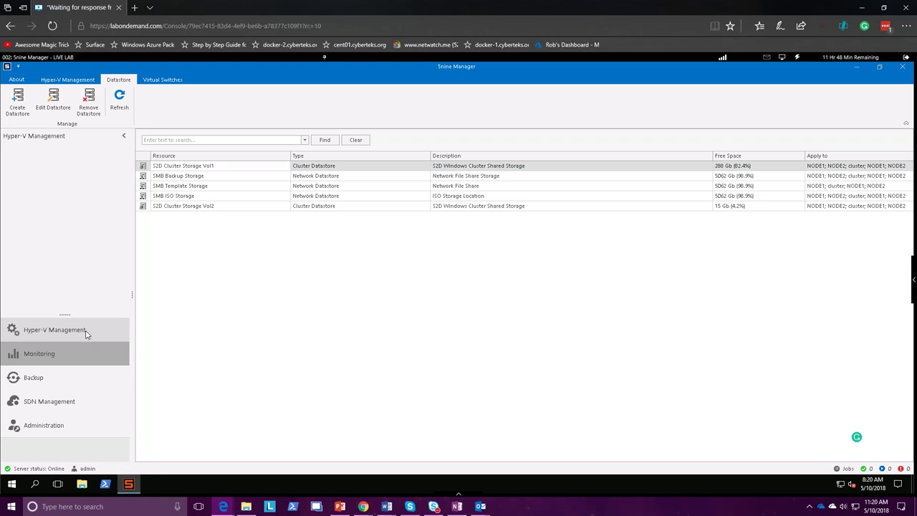
pyautogui.click(86, 331)
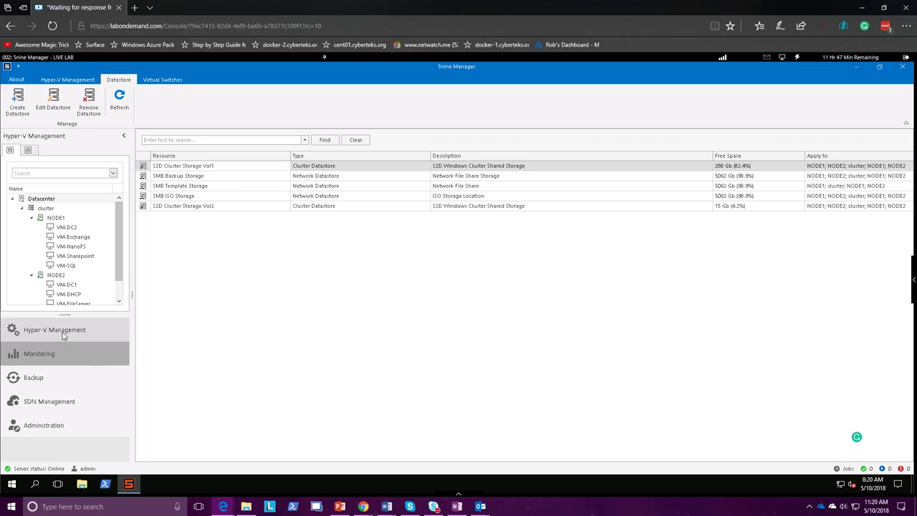
pyautogui.click(66, 333)
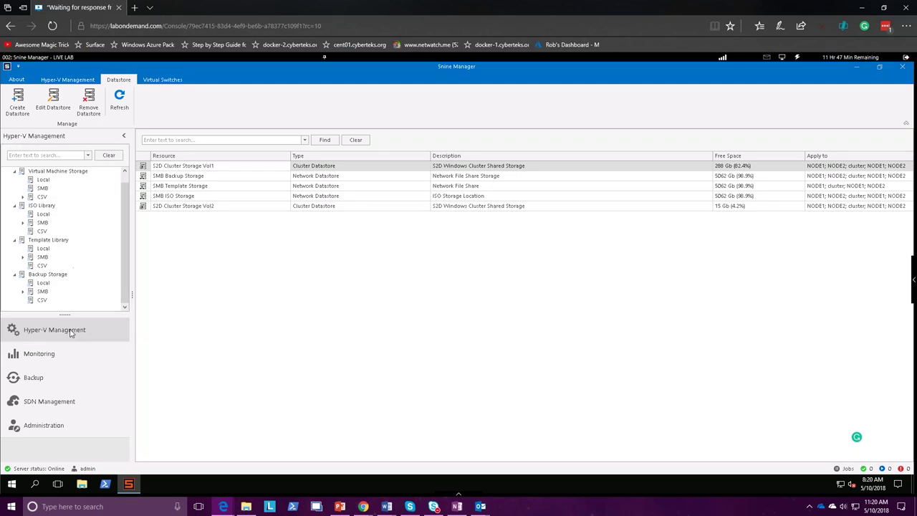
# Check the two Tenant virtual switches, then show Monitoring with 2 hosts, 10 VMs and five datastores
pyautogui.click(169, 81)
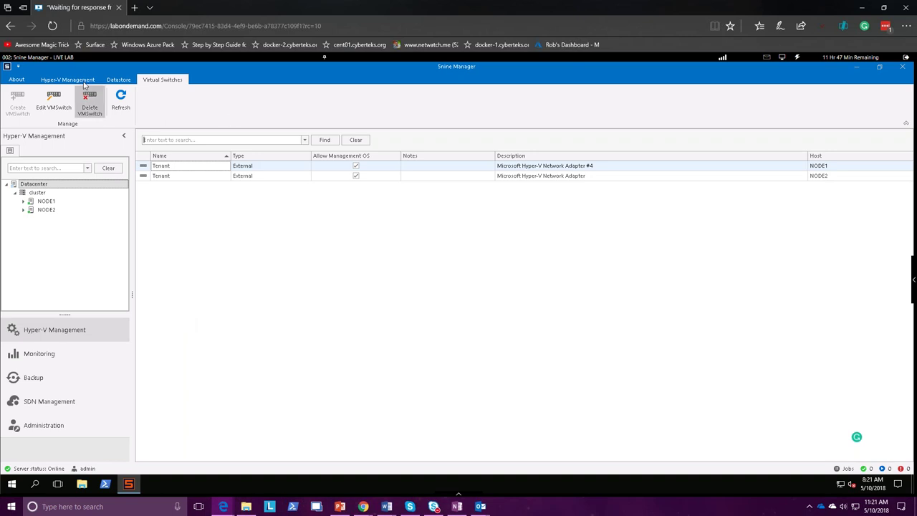
pyautogui.click(42, 357)
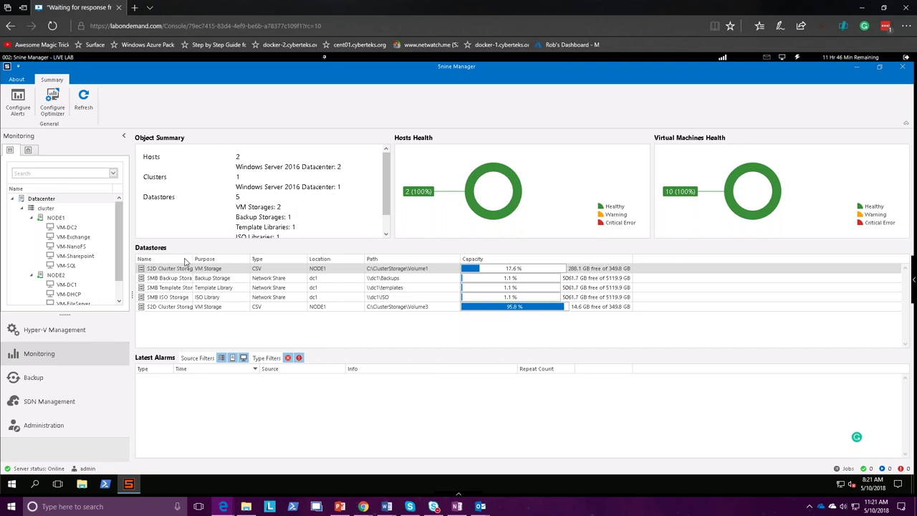
# Show performance charts for VM-Exchange and VM-DC2, then refresh NODE1's host summary
pyautogui.click(75, 240)
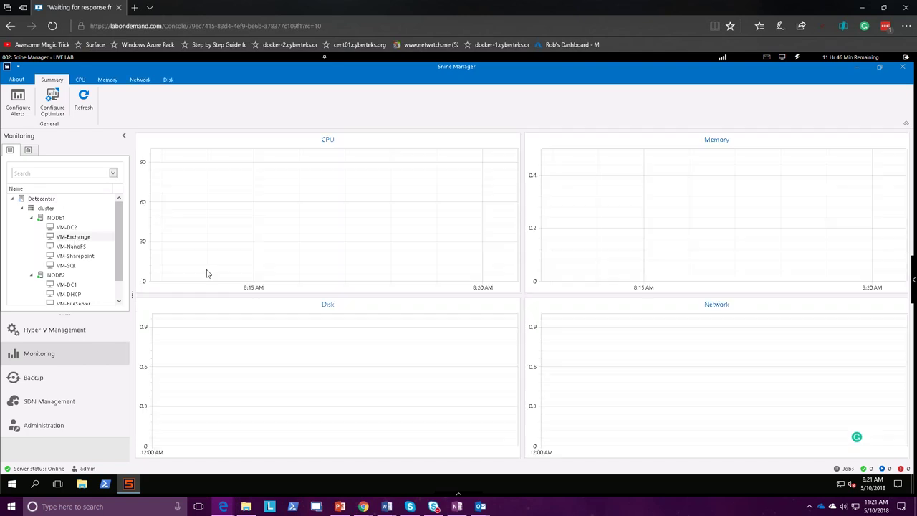
pyautogui.click(68, 228)
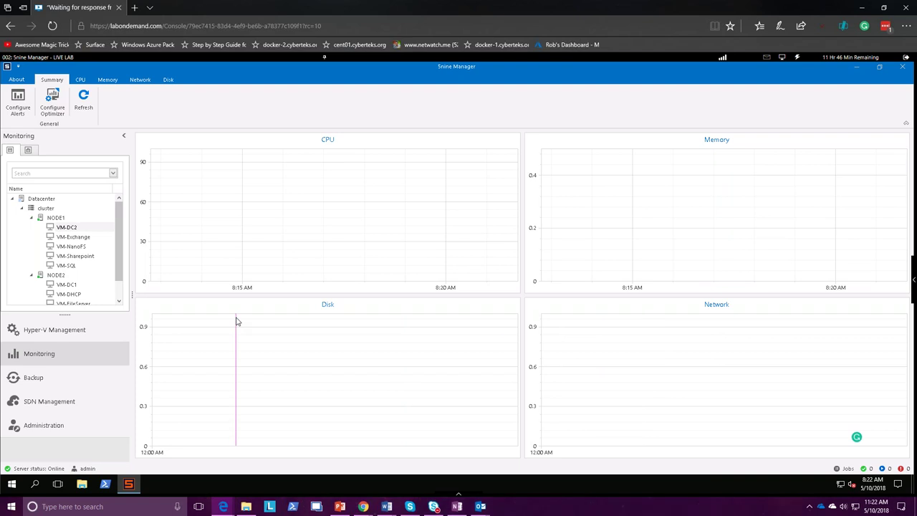
pyautogui.click(55, 218)
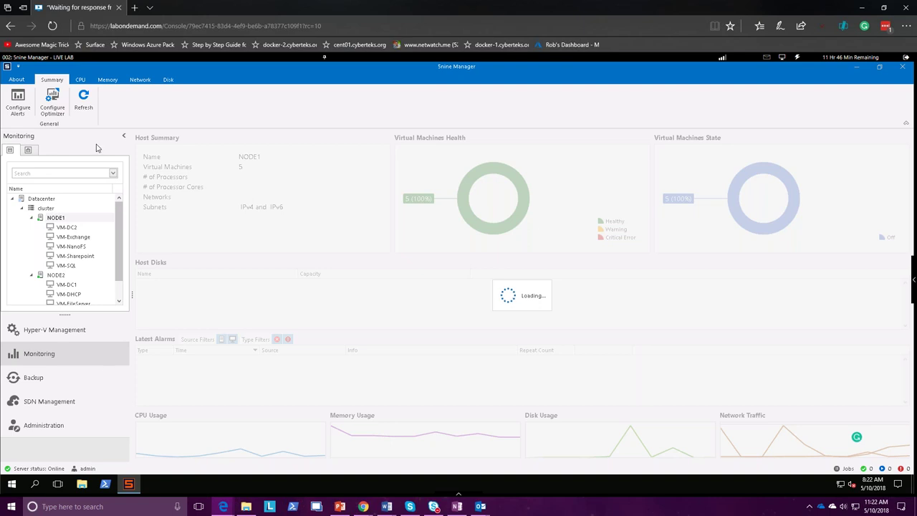
pyautogui.click(80, 104)
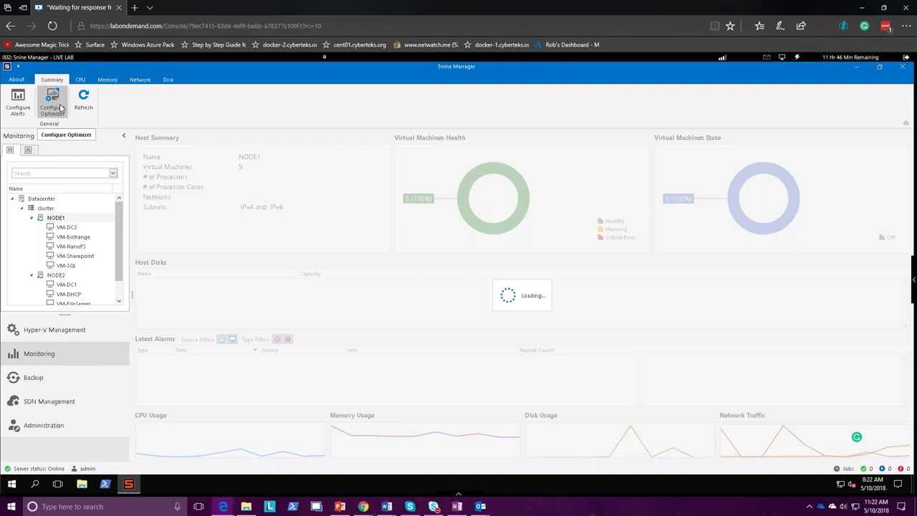
pyautogui.click(61, 107)
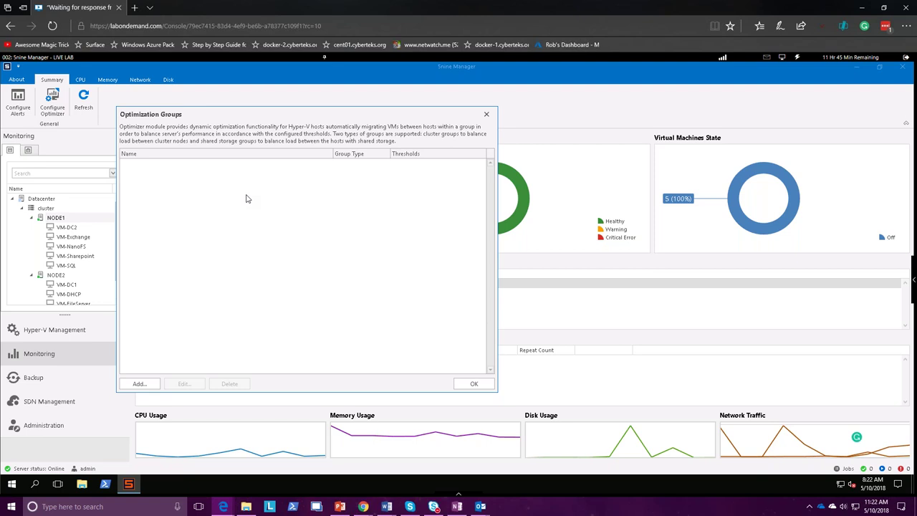
pyautogui.click(487, 115)
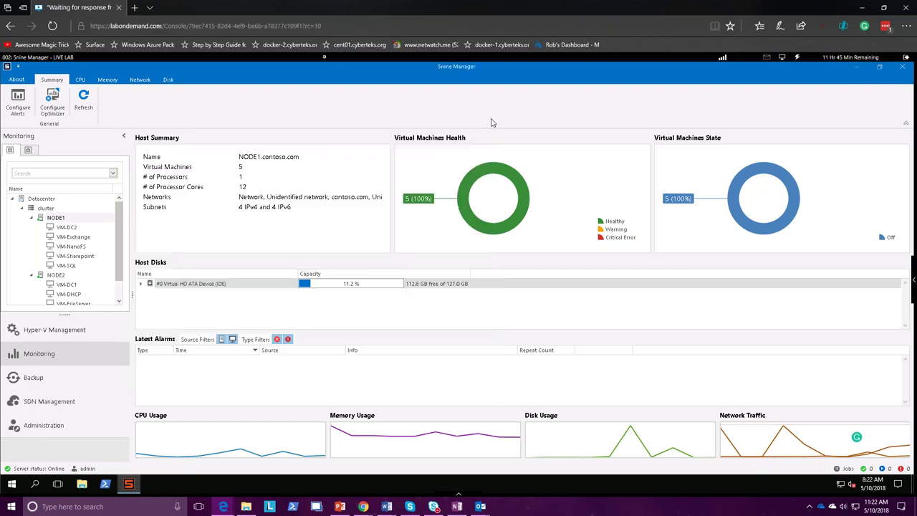
# Return from Backup to Monitoring and display the host's Memory usage chart for the past hour
pyautogui.click(63, 377)
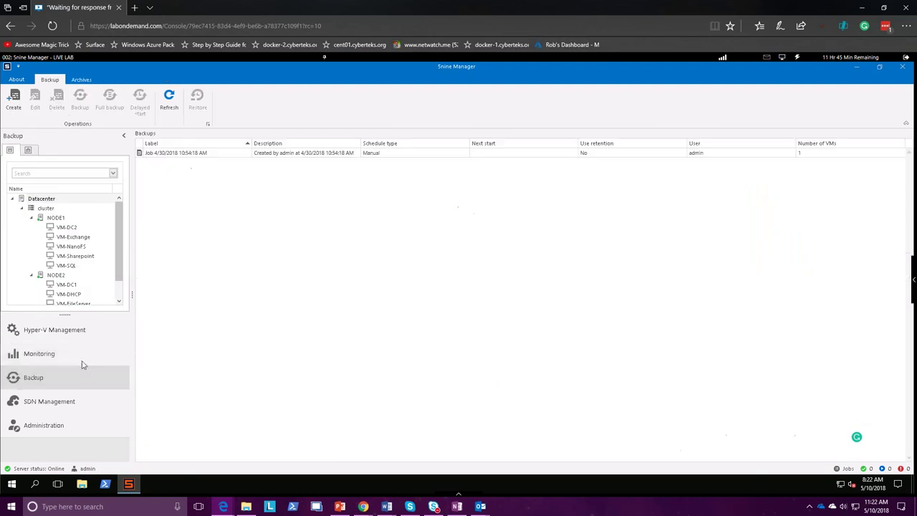
pyautogui.click(82, 356)
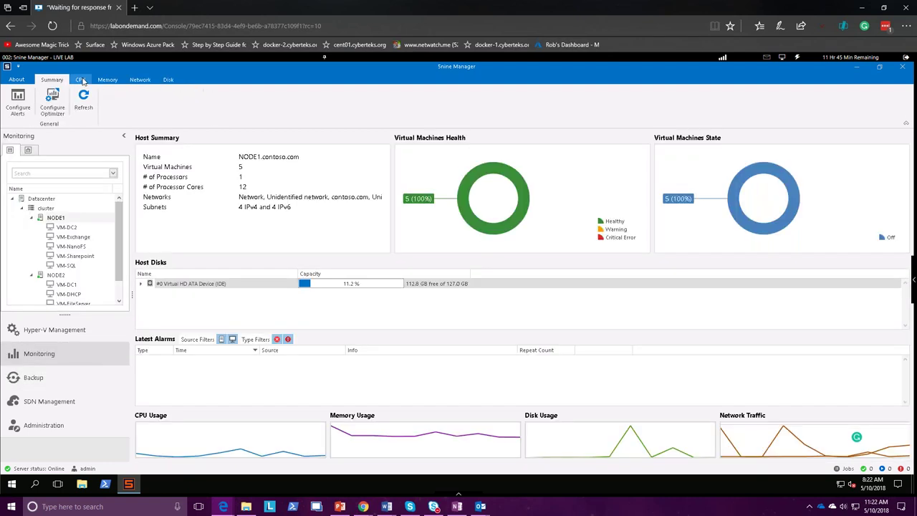
pyautogui.click(109, 80)
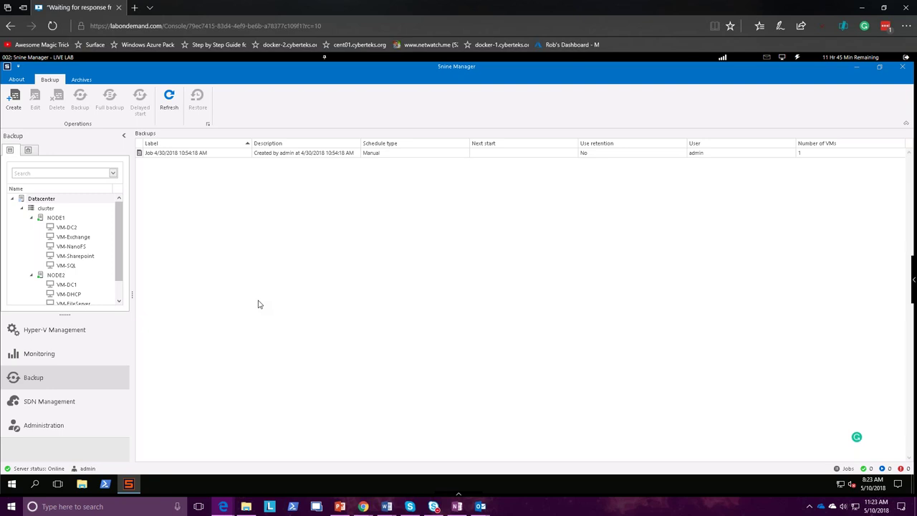
# Filter the backup jobs to VM-DC2 under NODE1, which has no backups yet
pyautogui.click(70, 228)
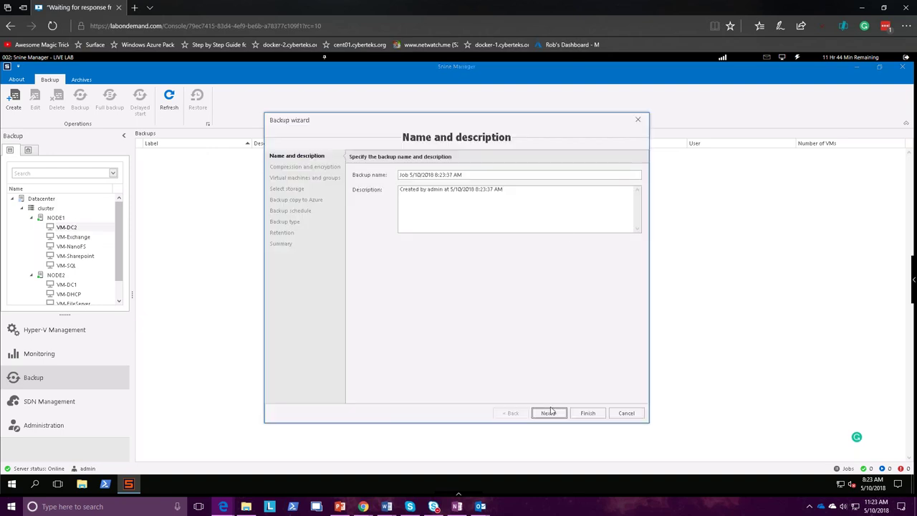
# Disable encryption and compression for the new backup job, clearing the empty-key error, and reach VM selection
pyautogui.click(549, 413)
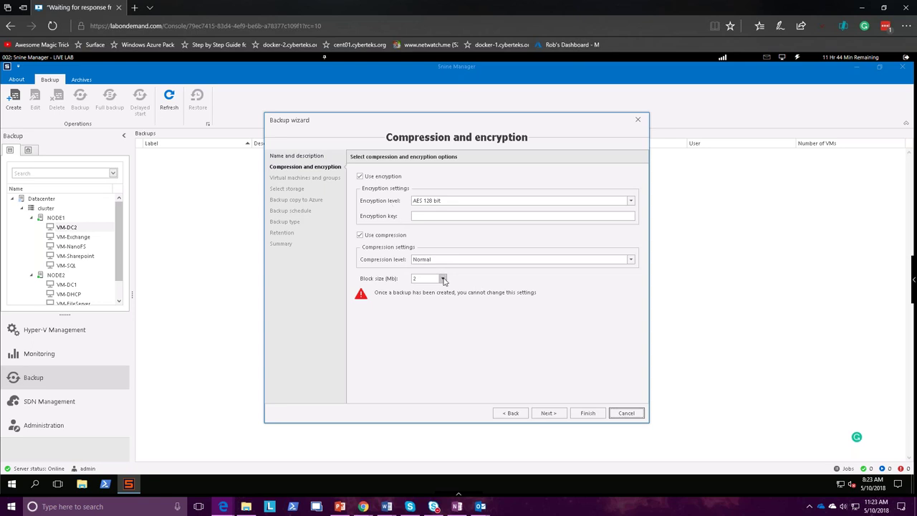
pyautogui.click(549, 413)
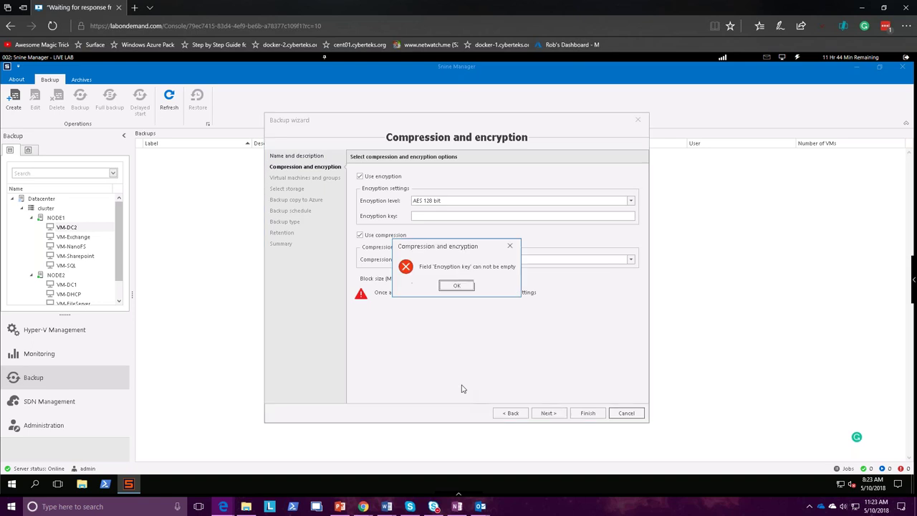
pyautogui.click(456, 285)
pyautogui.click(383, 177)
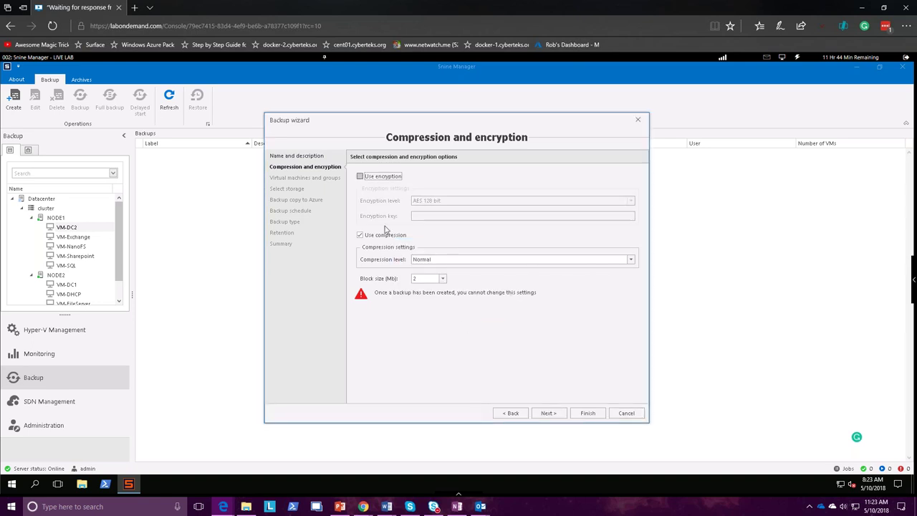
pyautogui.click(379, 237)
pyautogui.click(549, 413)
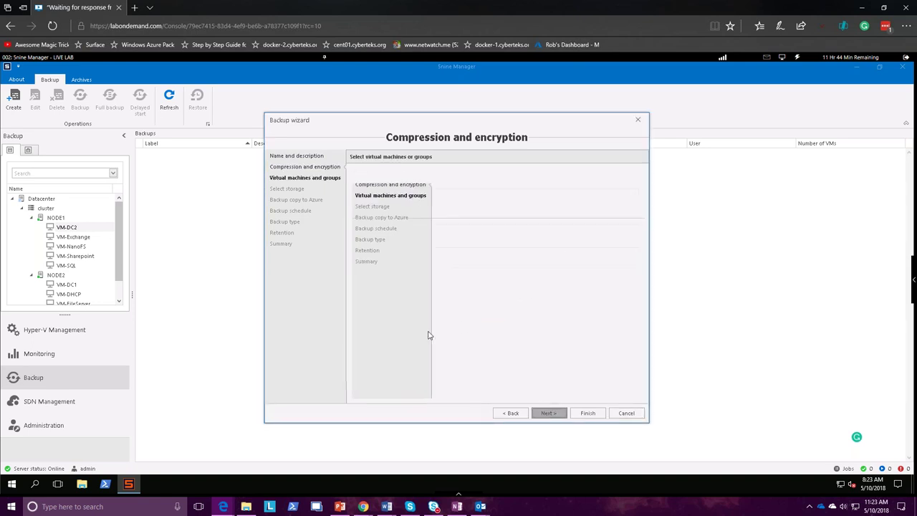
# Add VM-NanoFS and VM-DHCP to the backup job, briefly checking the Group view, and continue
pyautogui.click(390, 266)
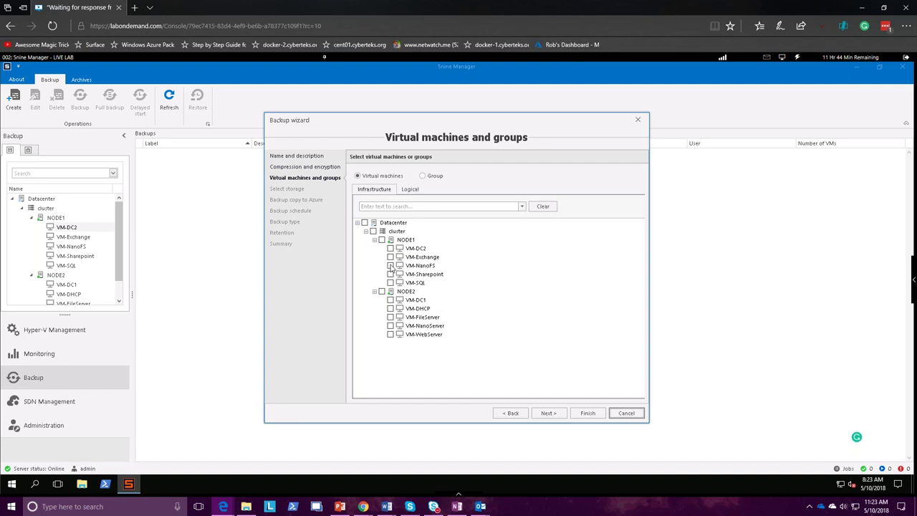
pyautogui.click(391, 309)
pyautogui.click(423, 175)
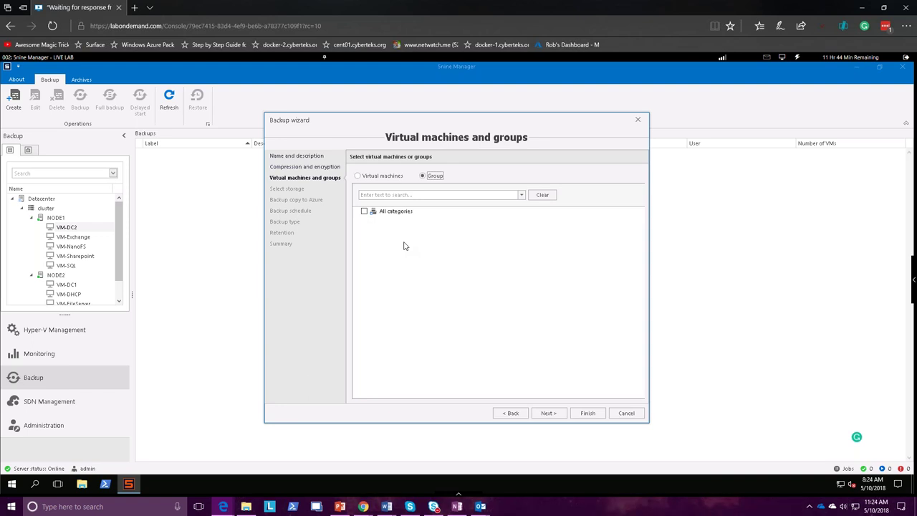
pyautogui.click(382, 176)
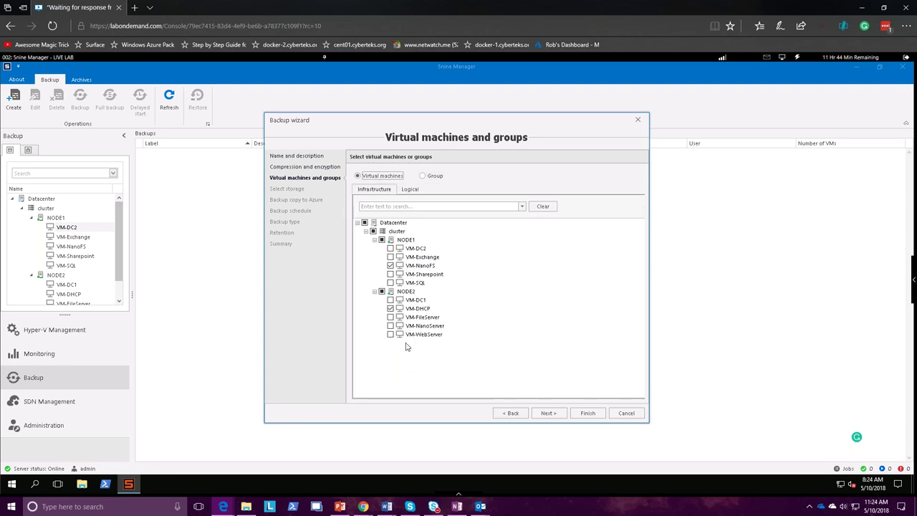
pyautogui.click(549, 414)
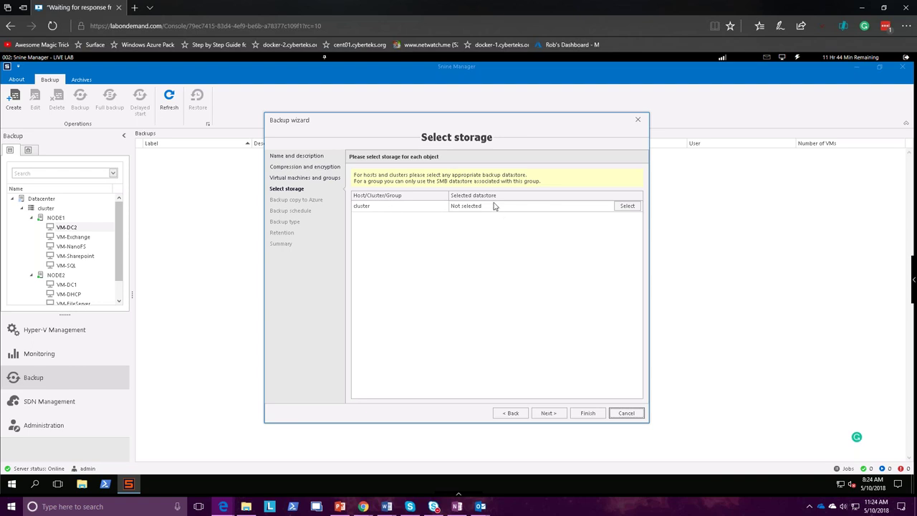
# Set the cluster's backup datastore to SMB Backup Storage, using its root folder, and continue
pyautogui.click(628, 206)
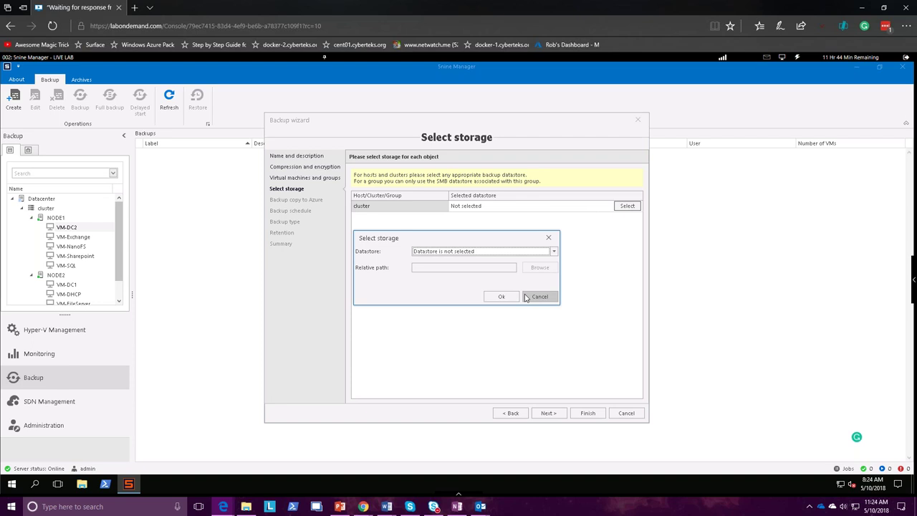
pyautogui.click(473, 257)
pyautogui.click(476, 273)
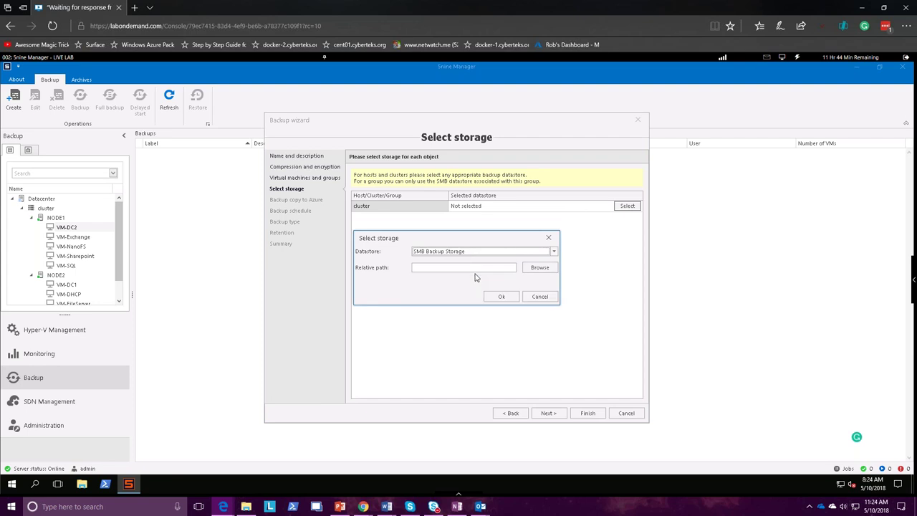
pyautogui.click(540, 267)
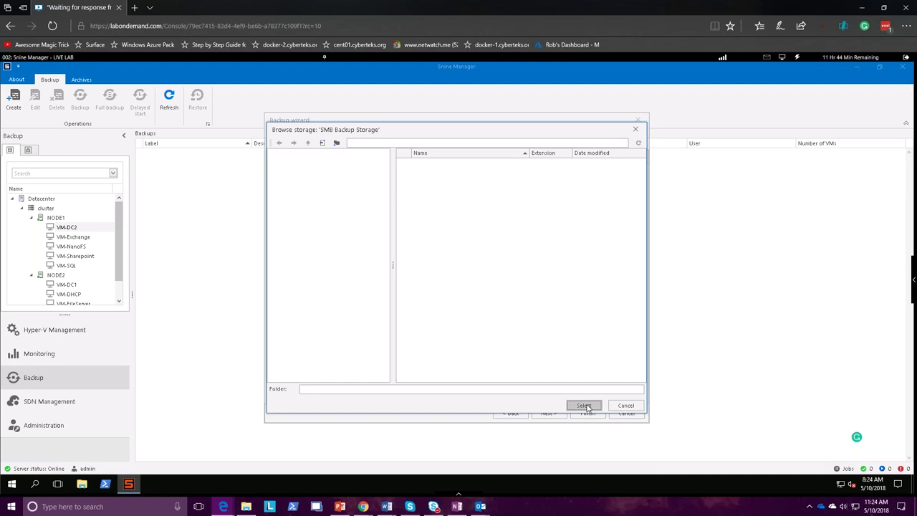
pyautogui.click(584, 406)
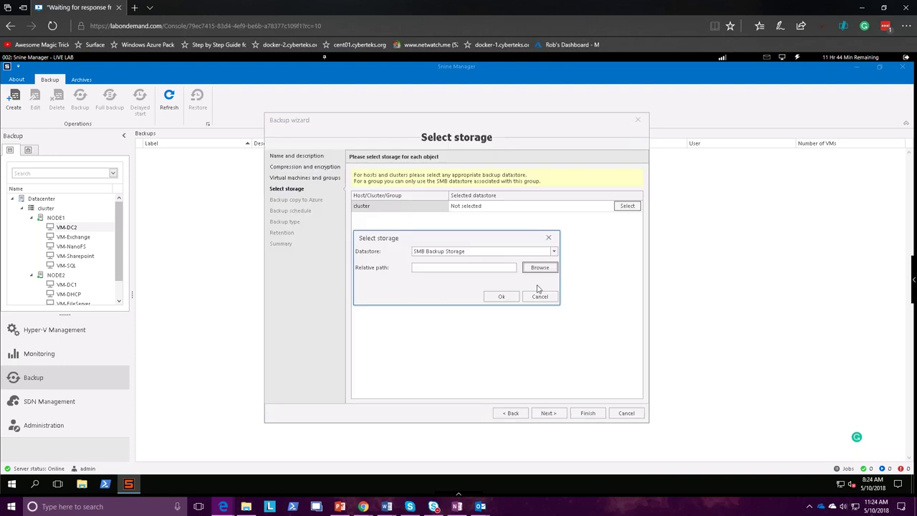
pyautogui.click(500, 297)
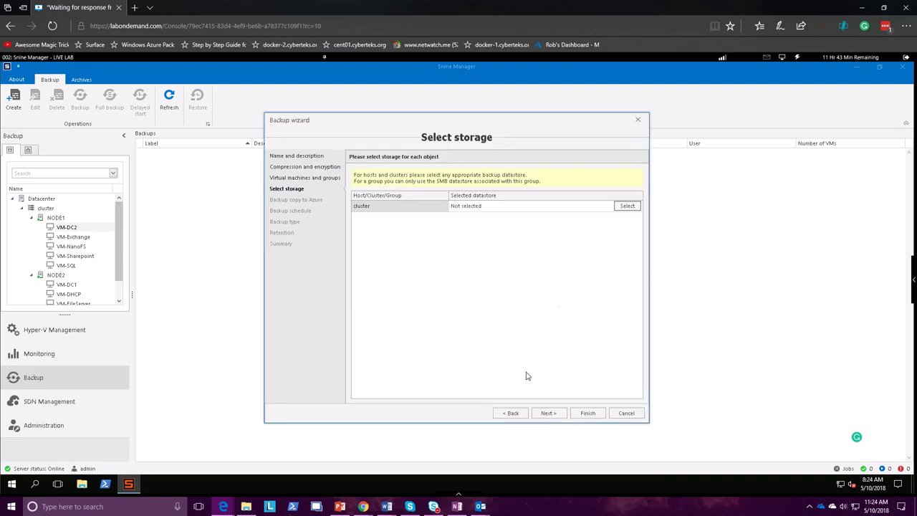
pyautogui.click(546, 414)
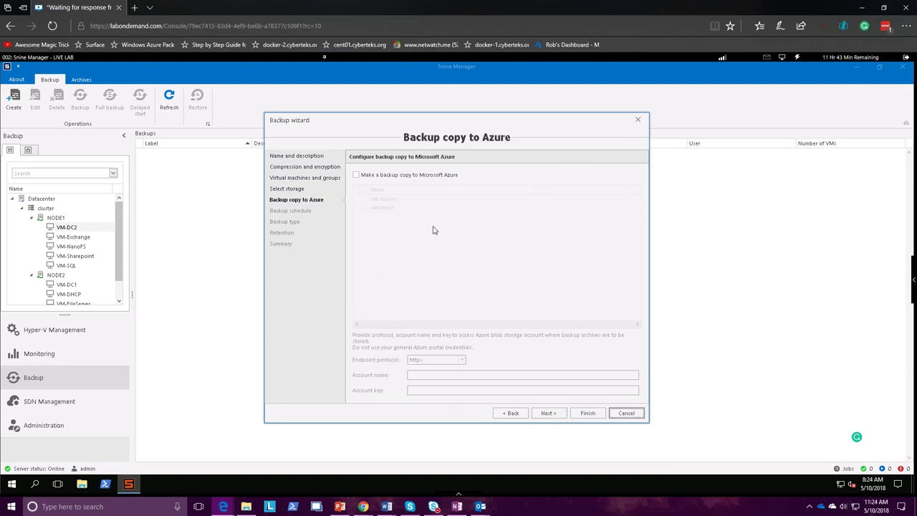
# Tick Make a backup copy to Microsoft Azure, review the account fields, and close the wizard
pyautogui.click(383, 177)
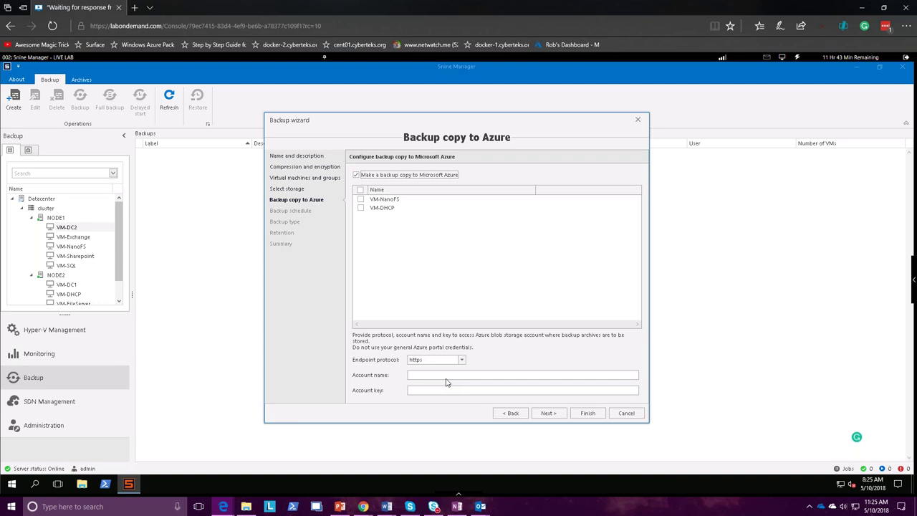
pyautogui.click(626, 414)
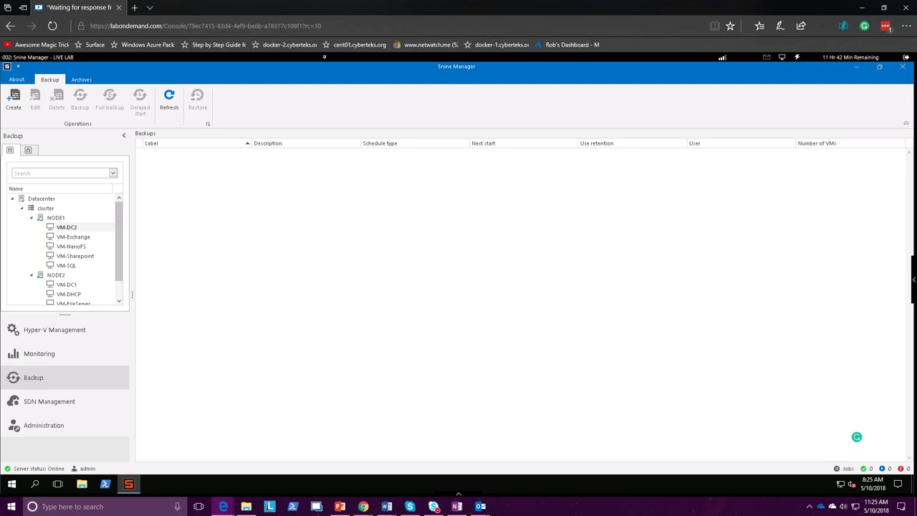
# Switch to SDN Management, where the tree shows only a Datacenter node
pyautogui.click(37, 406)
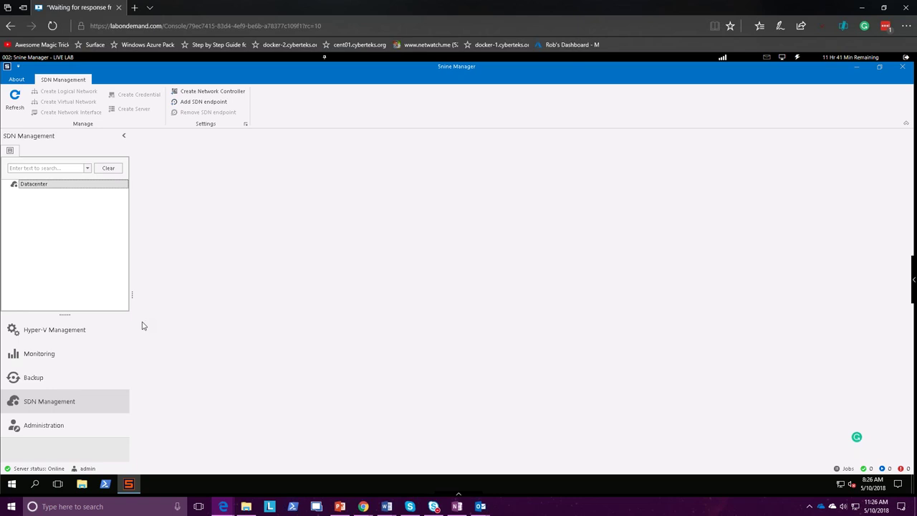
# Review Administration users, categories, tenants and the Full Access, Basic and Read-Only roles, then return to Hyper-V Management
pyautogui.click(43, 426)
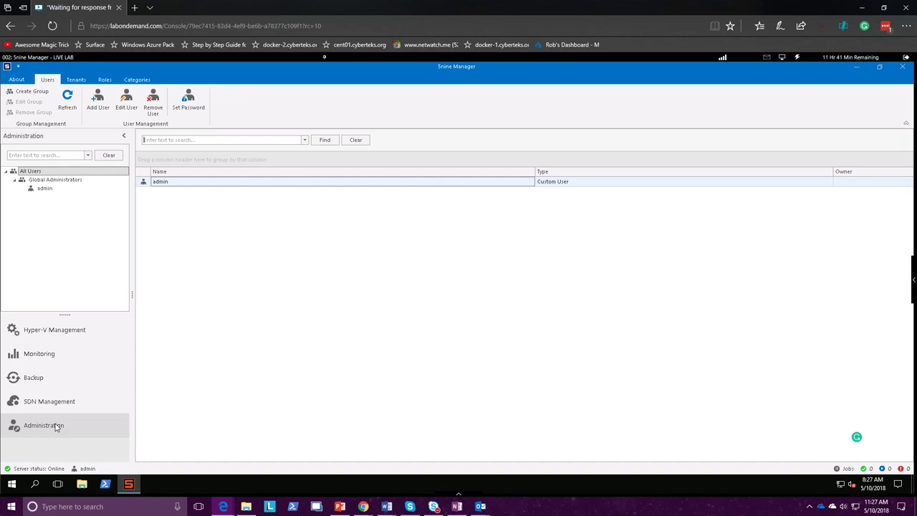
pyautogui.click(125, 80)
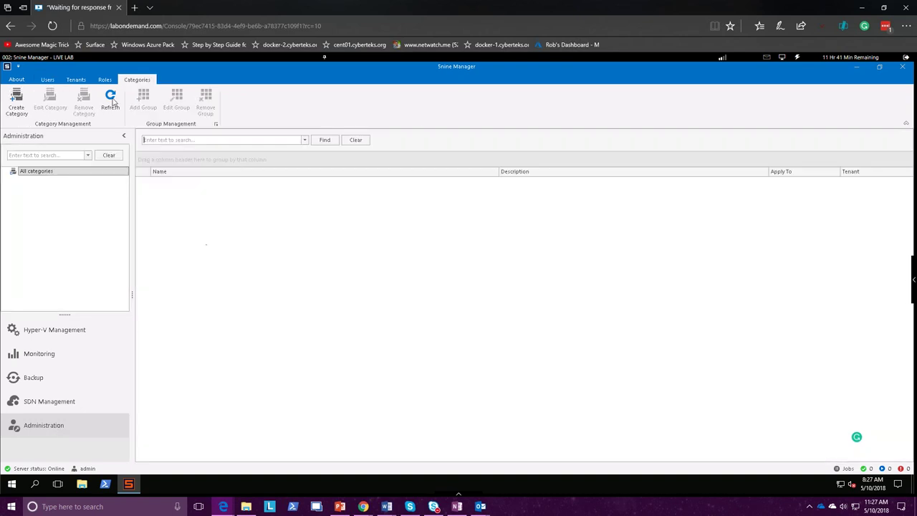
pyautogui.click(76, 81)
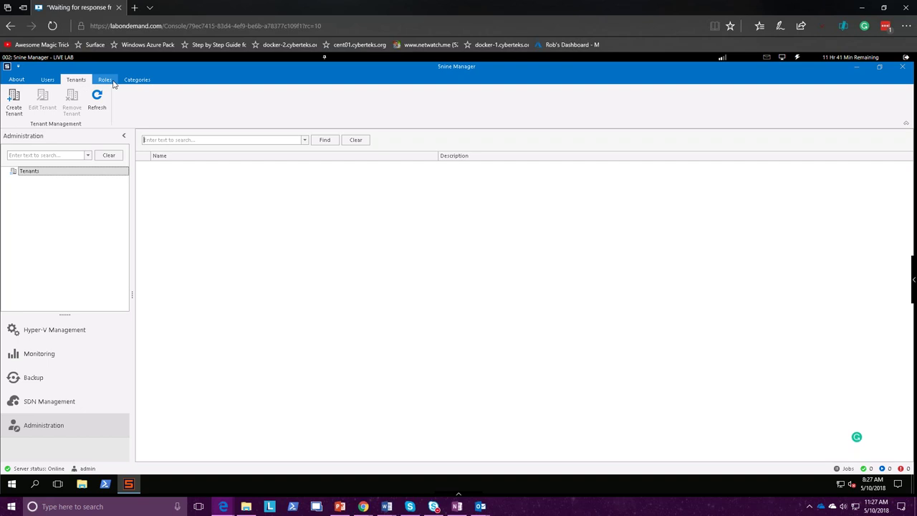
pyautogui.click(109, 81)
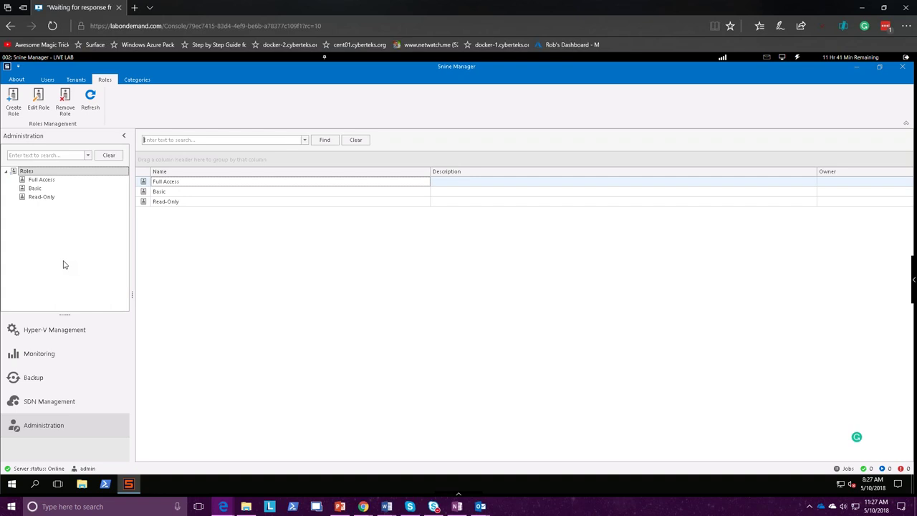
pyautogui.click(66, 329)
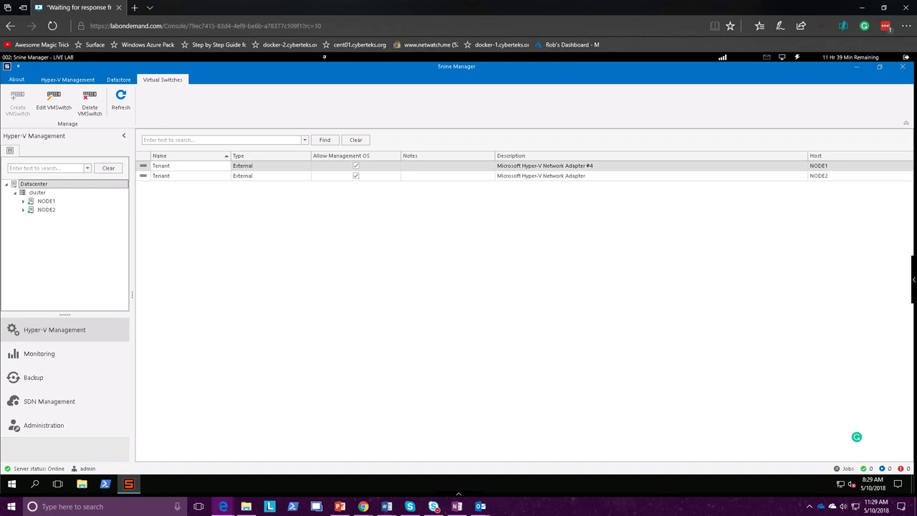
# Review VM-DC2's Summary in Hyper-V Management and confirm it has no checkpoints
pyautogui.click(68, 80)
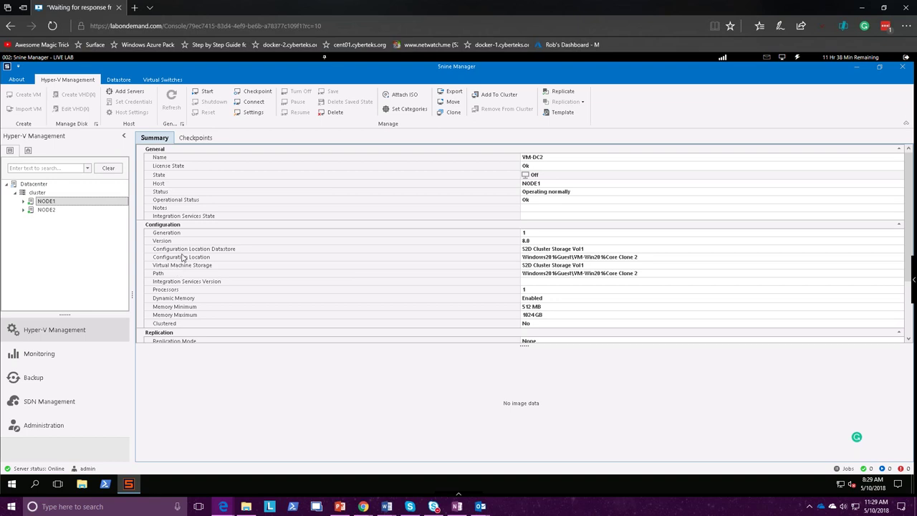
pyautogui.click(184, 138)
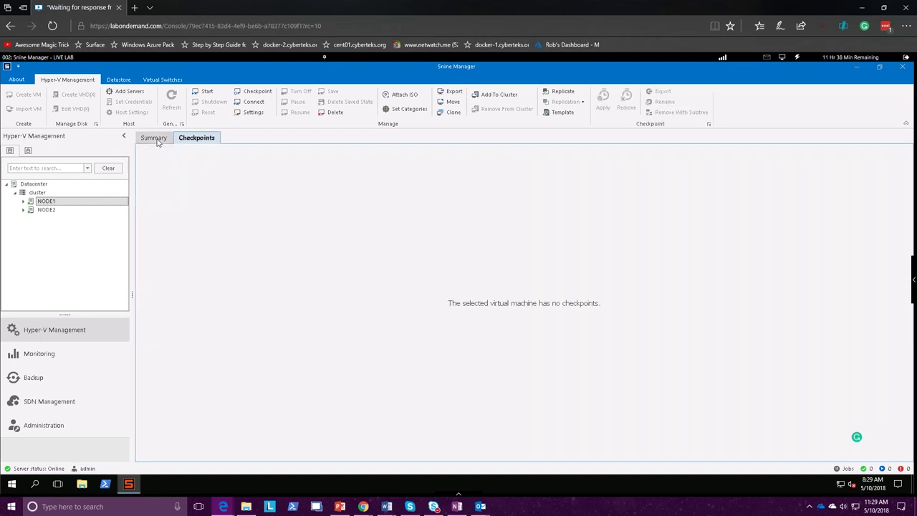
pyautogui.click(155, 139)
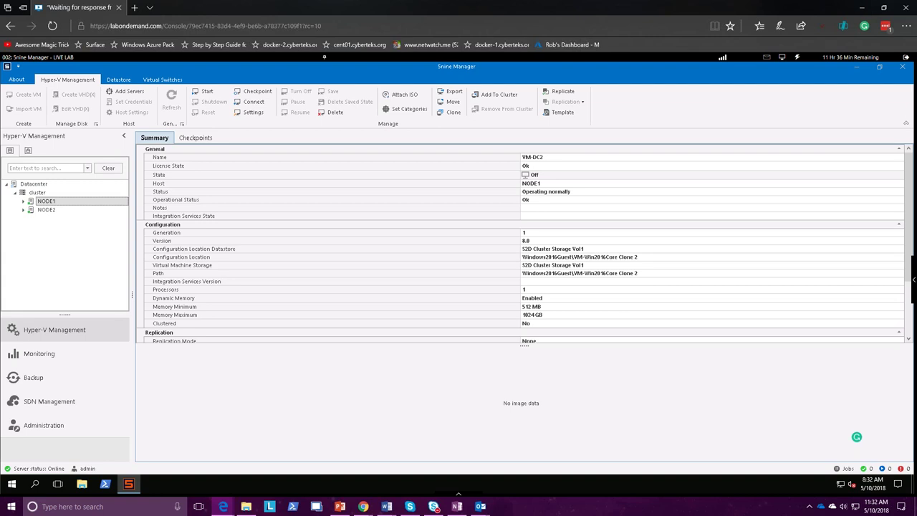
# Open the lab guide side panel while VM-DC2's Summary stays on screen
pyautogui.click(915, 279)
# Check the Monitoring performance summaries for VM-DC2 and host NODE1, then add an optimization group
pyautogui.click(70, 353)
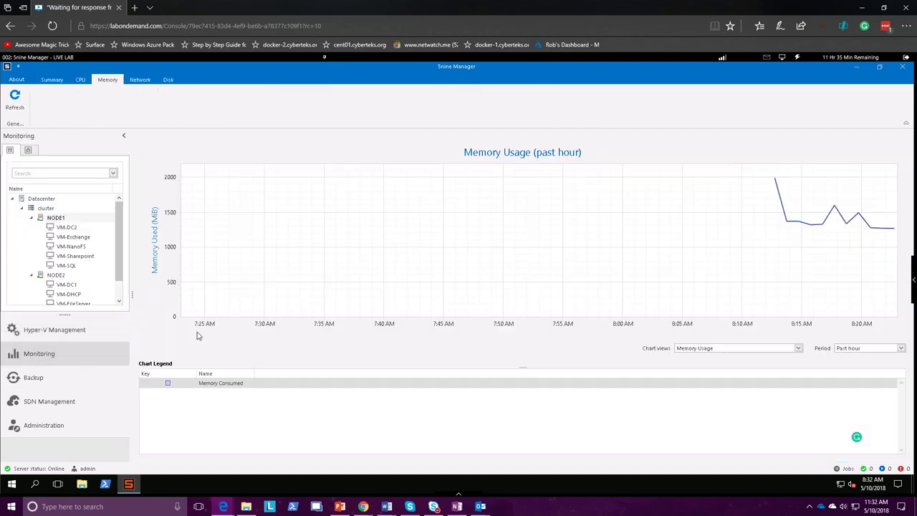
pyautogui.click(67, 228)
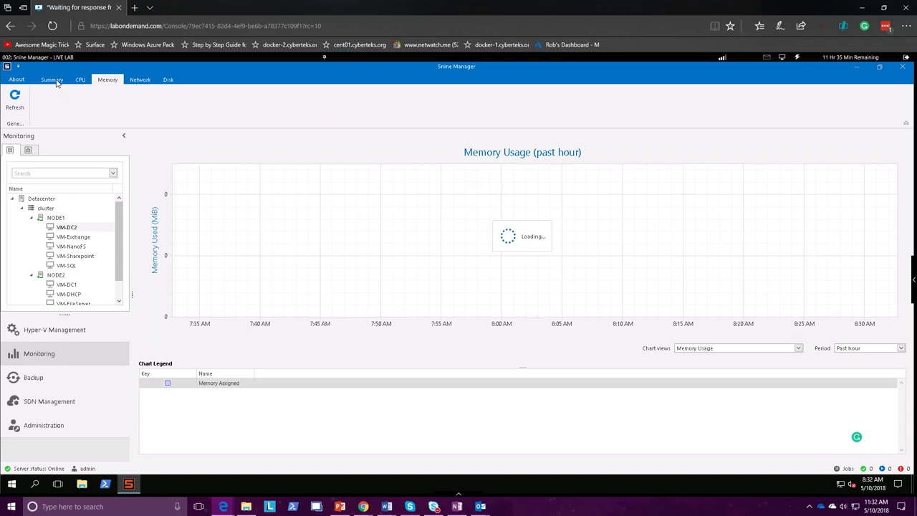
pyautogui.click(54, 81)
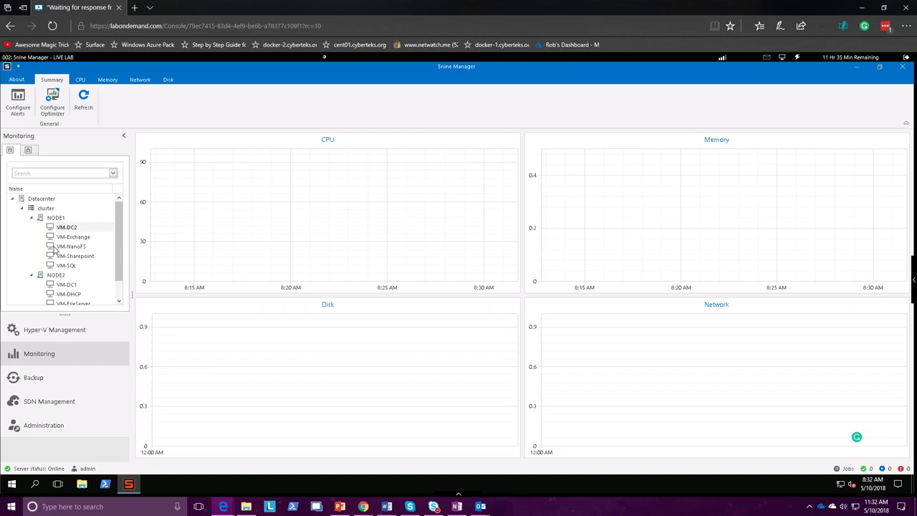
pyautogui.click(64, 228)
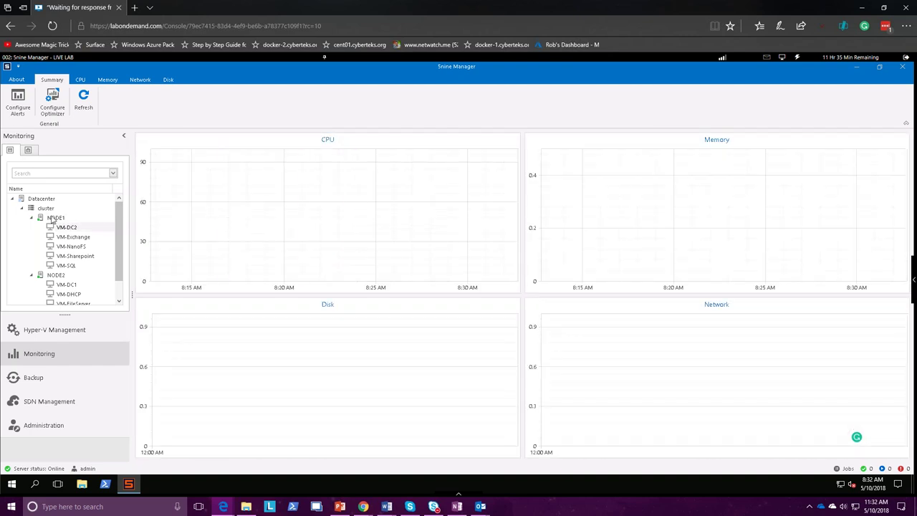
pyautogui.click(54, 218)
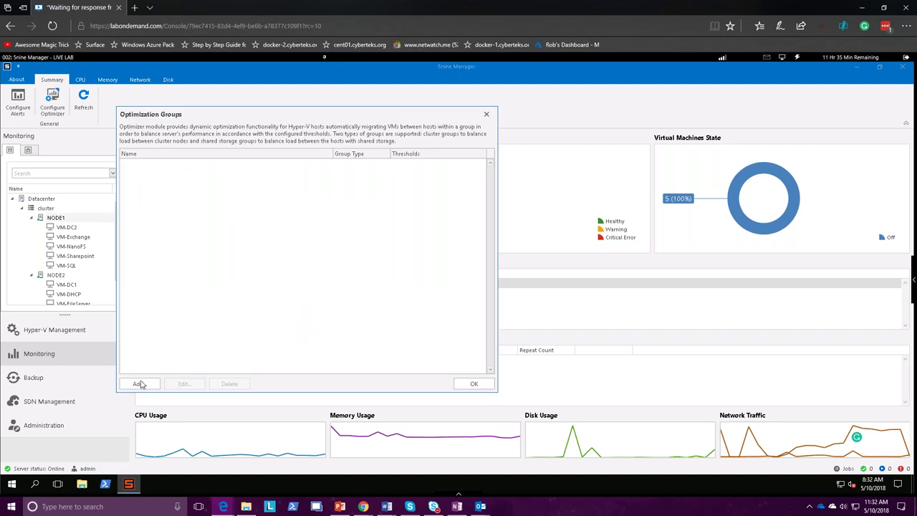
pyautogui.click(139, 384)
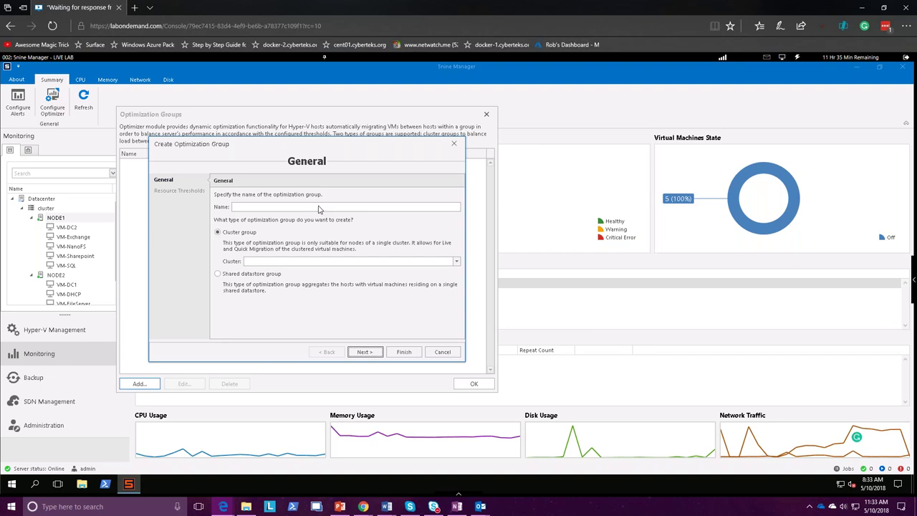
# Name the optimization group Test, assign it to the cluster, reach the thresholds page, then cancel
pyautogui.click(287, 208)
pyautogui.write('Test')
pyautogui.click(287, 263)
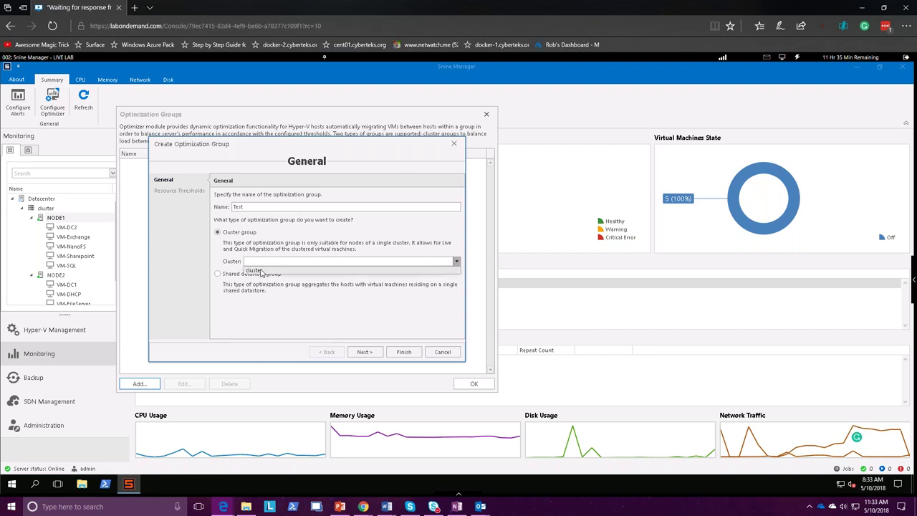
pyautogui.click(263, 272)
pyautogui.click(364, 352)
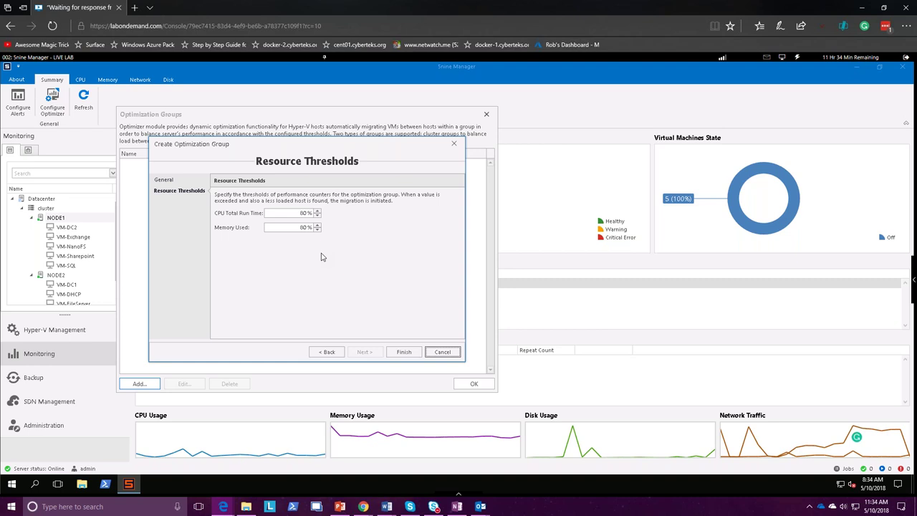
pyautogui.click(439, 354)
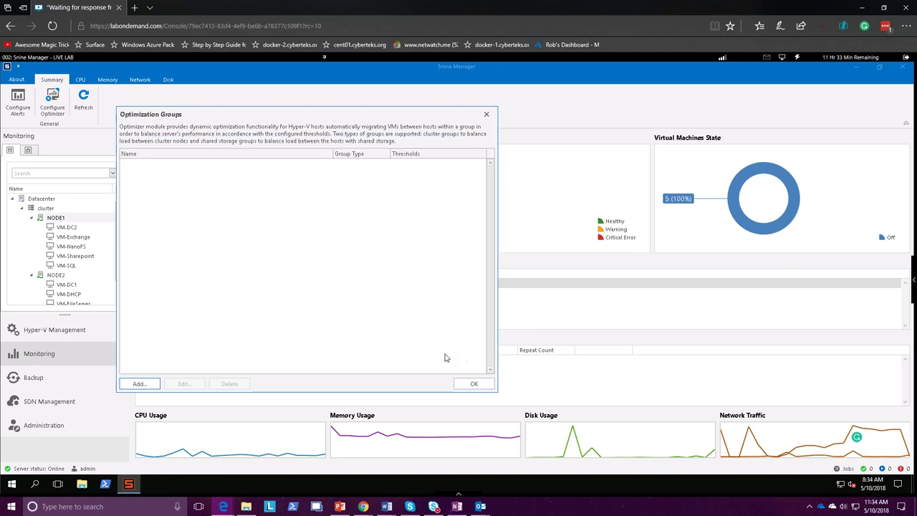
# Close the empty Optimization Groups dialog to get back to NODE1's host summary
pyautogui.click(487, 116)
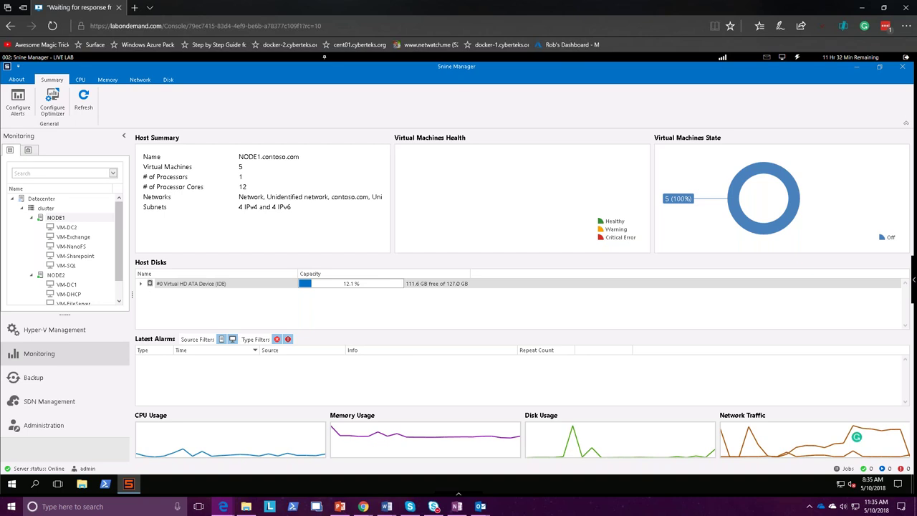
pyautogui.moveTo(649, 455)
# Move from Hyper-V Management to the Backup section, with its empty backups list
pyautogui.click(48, 383)
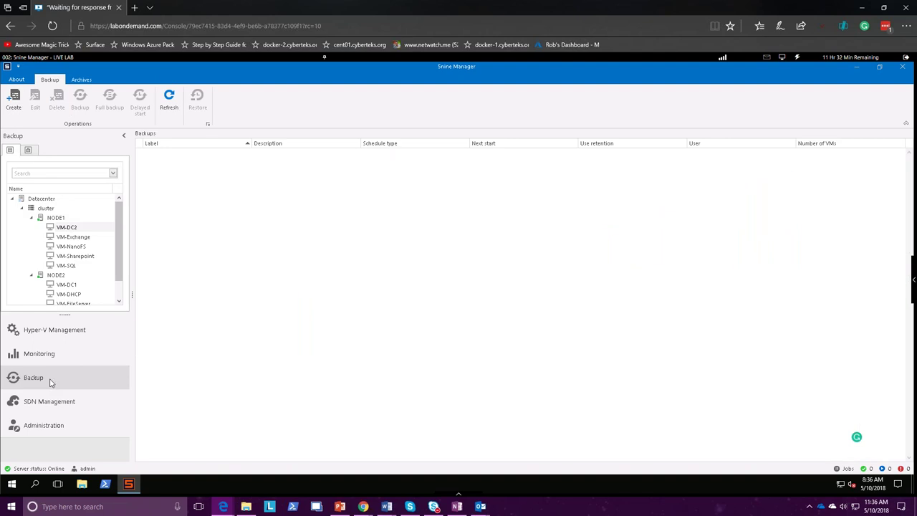
pyautogui.click(60, 331)
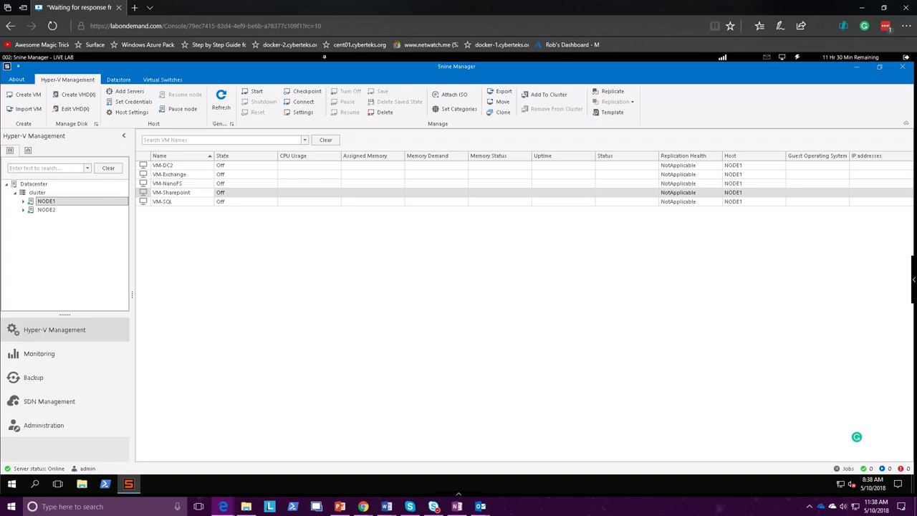
pyautogui.click(82, 378)
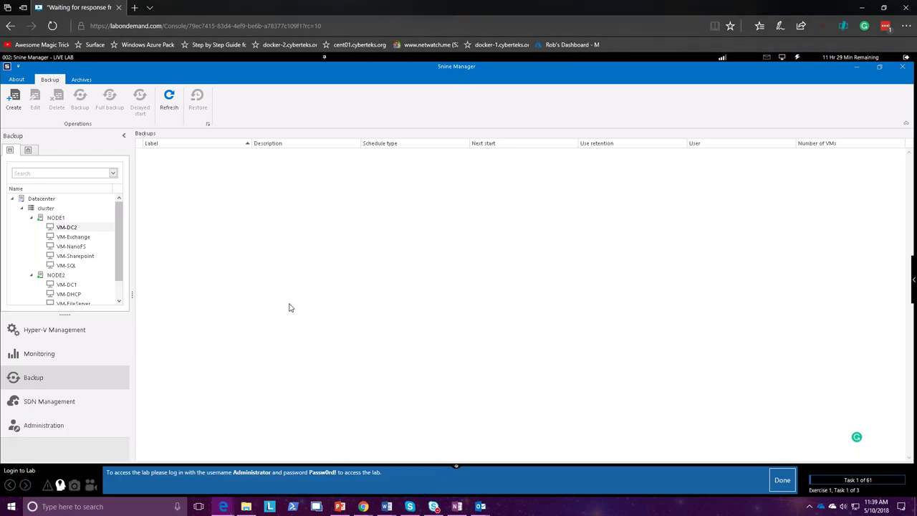
# Dismiss the lab instructions and launch a new Backup wizard with its default name
pyautogui.click(456, 467)
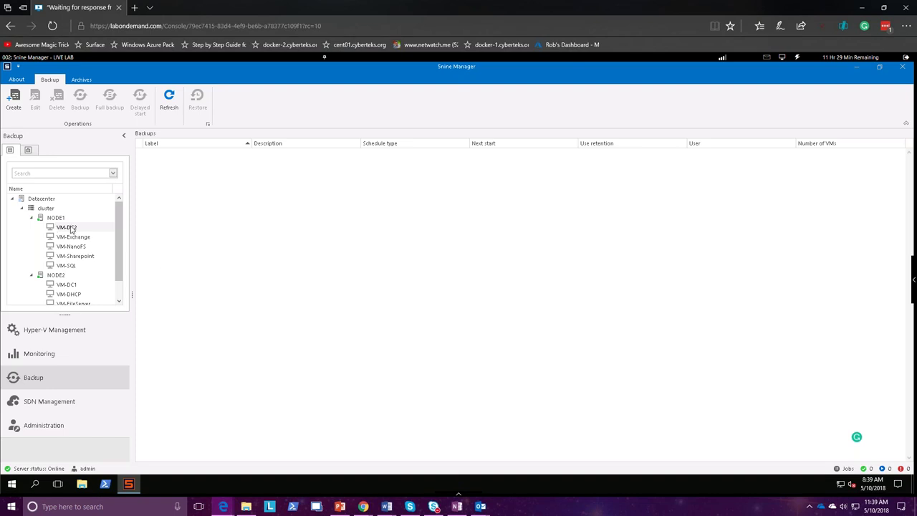
pyautogui.click(16, 104)
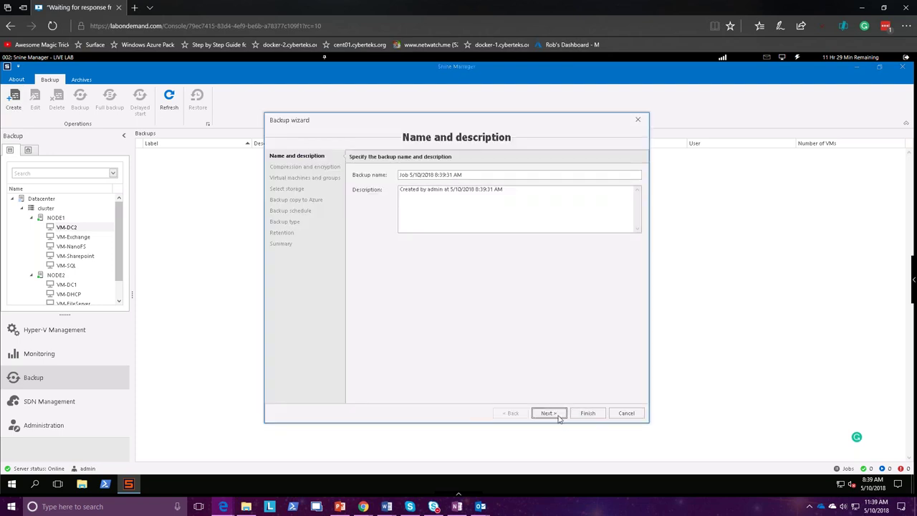
# Turn off encryption and compression for the new backup job
pyautogui.click(559, 414)
pyautogui.click(360, 177)
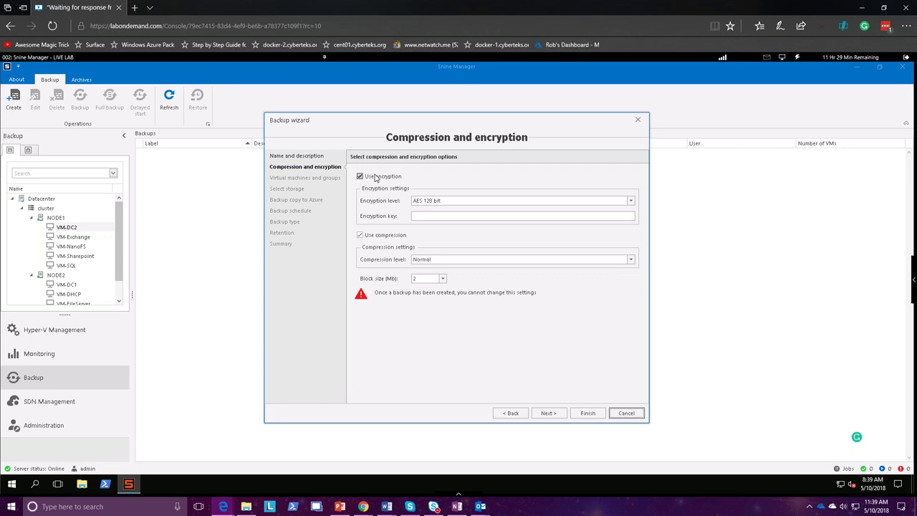
pyautogui.click(359, 235)
# Choose SMB Backup Storage as the cluster's backup datastore
pyautogui.click(543, 413)
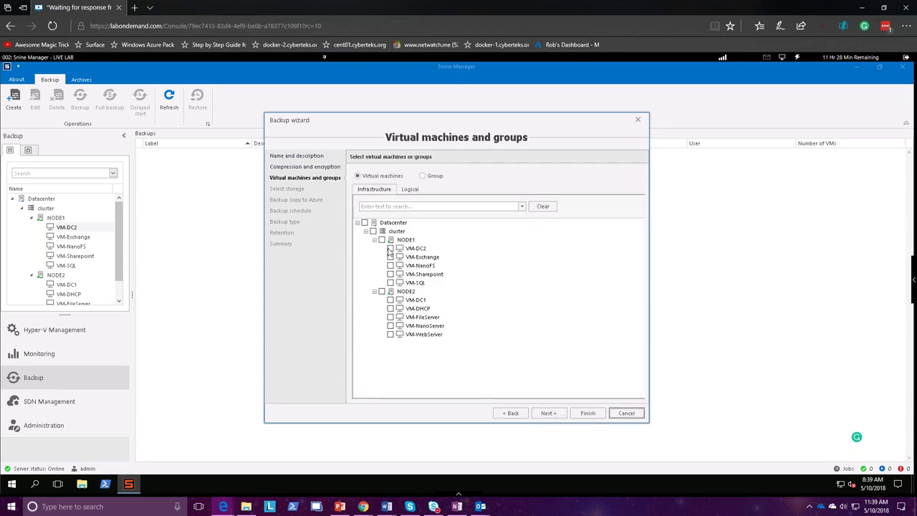
pyautogui.click(550, 414)
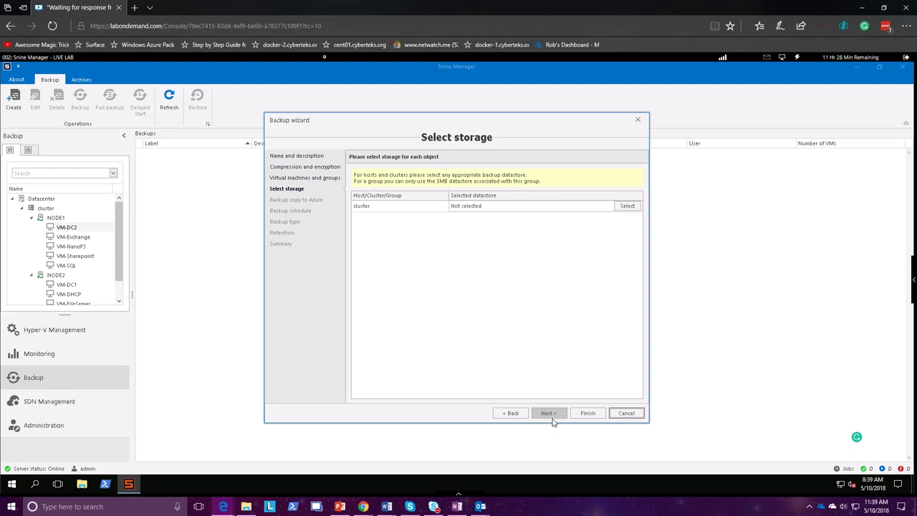
pyautogui.click(621, 207)
pyautogui.click(509, 252)
pyautogui.click(466, 270)
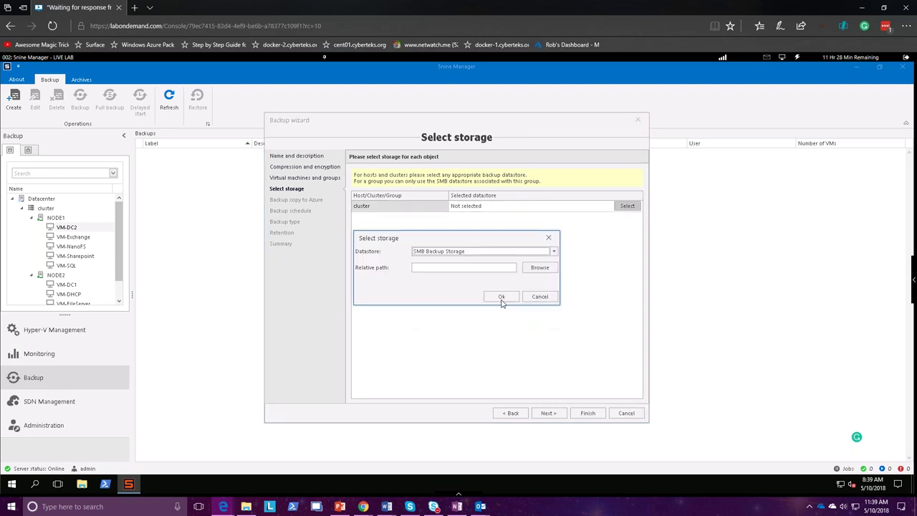
pyautogui.click(549, 413)
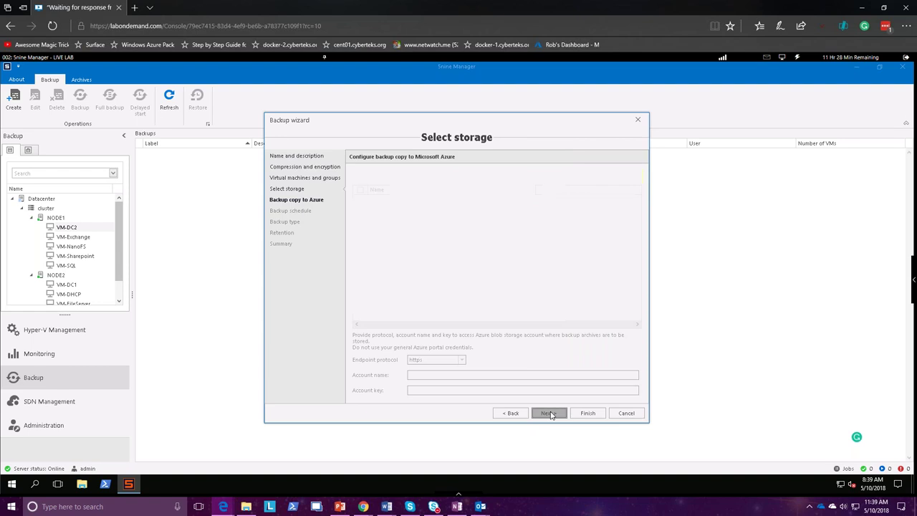
# Skip the Azure copy, set the backup schedule to Hourly, then step back
pyautogui.click(550, 413)
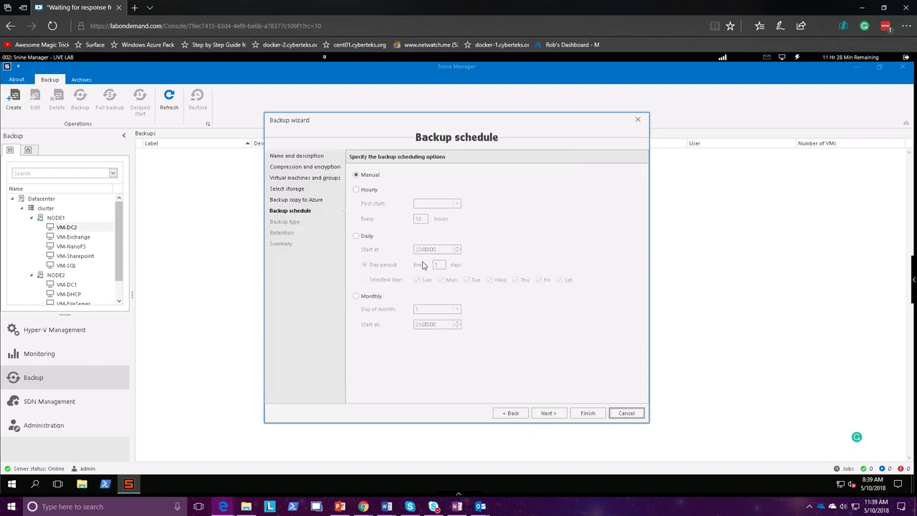
pyautogui.click(369, 190)
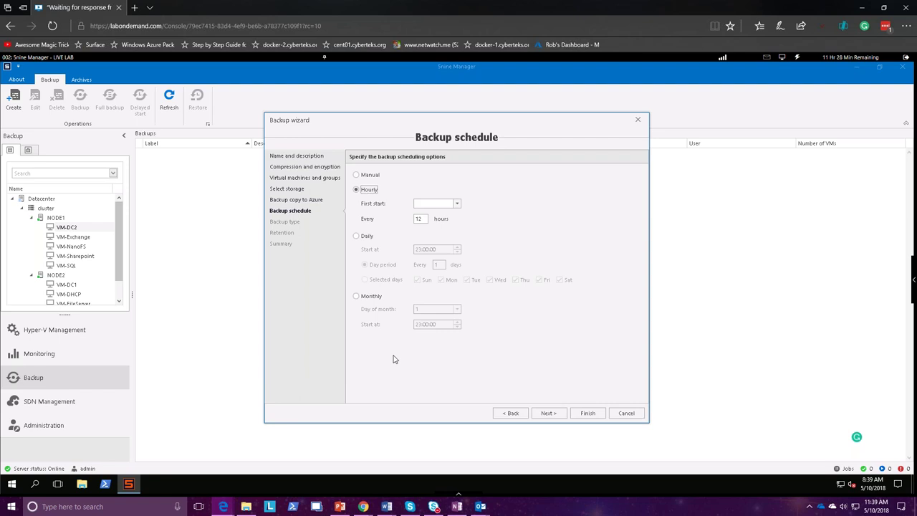
pyautogui.click(457, 204)
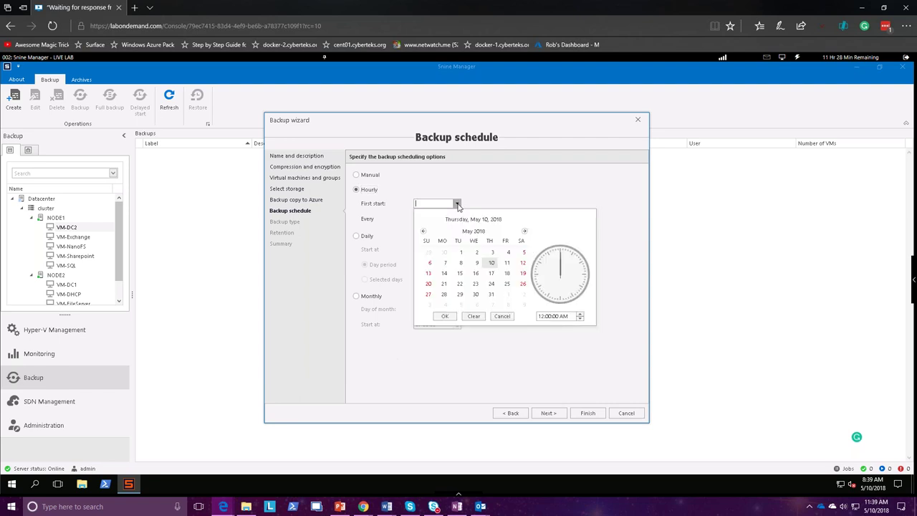
pyautogui.click(492, 265)
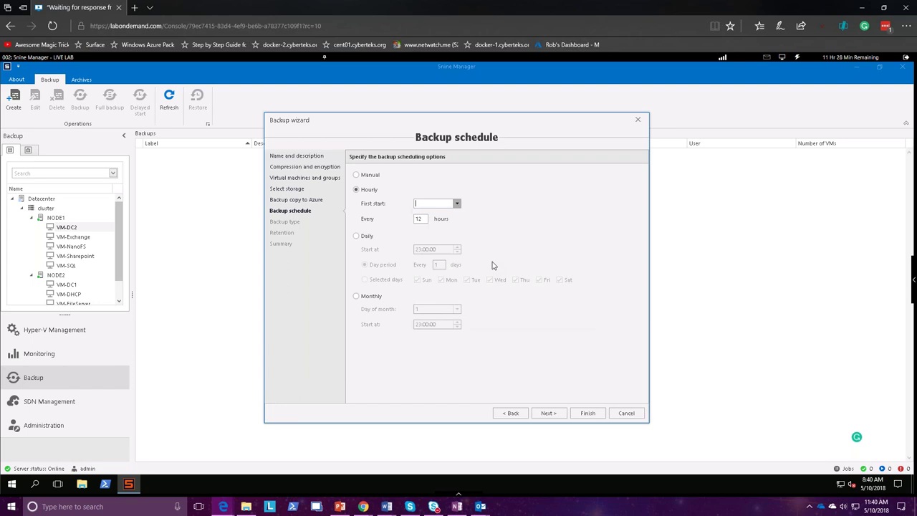
pyautogui.click(548, 413)
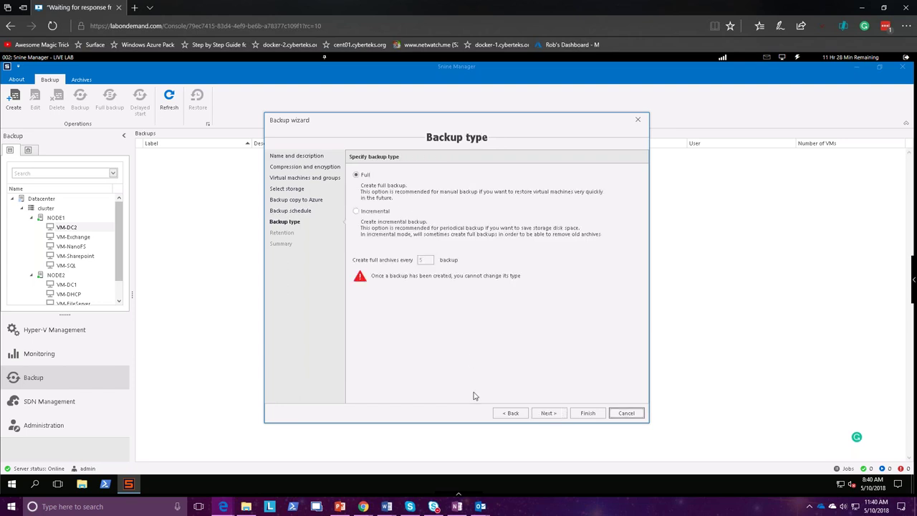
pyautogui.click(510, 414)
# Return to the Azure copy page, sign in at portal.azure.com, and list Resource groups
pyautogui.click(511, 413)
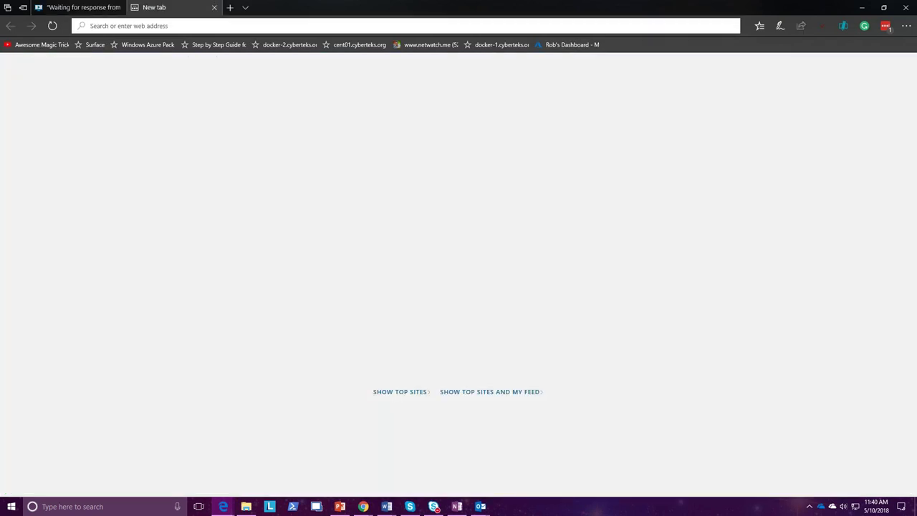
pyautogui.write('porta')
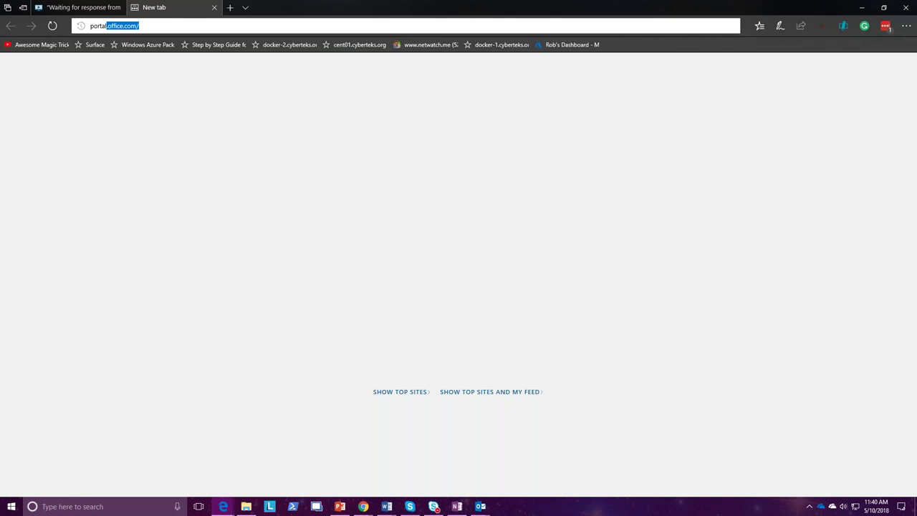
pyautogui.write('l.azure')
pyautogui.press('Return')
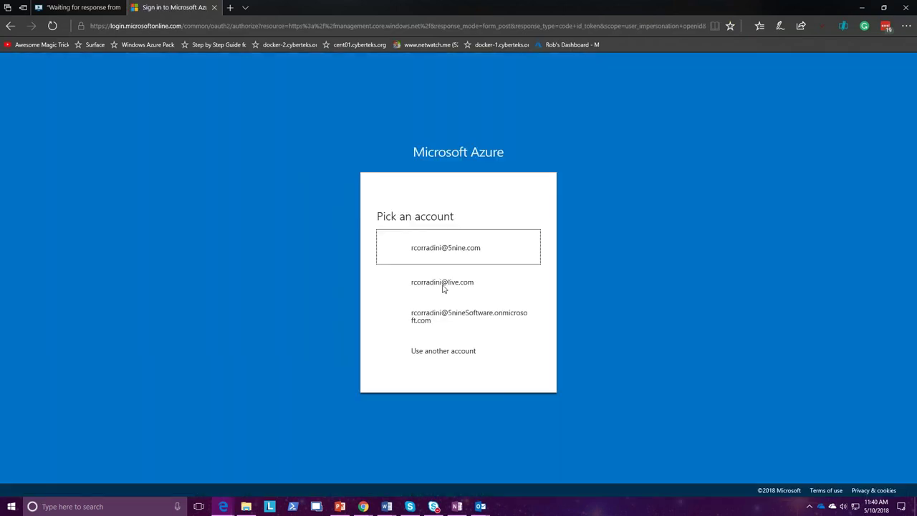
pyautogui.click(445, 285)
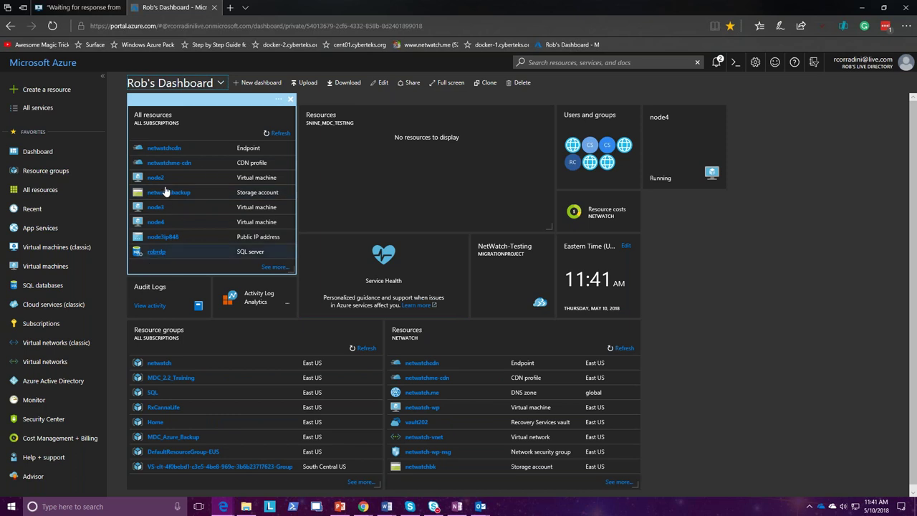
pyautogui.click(44, 174)
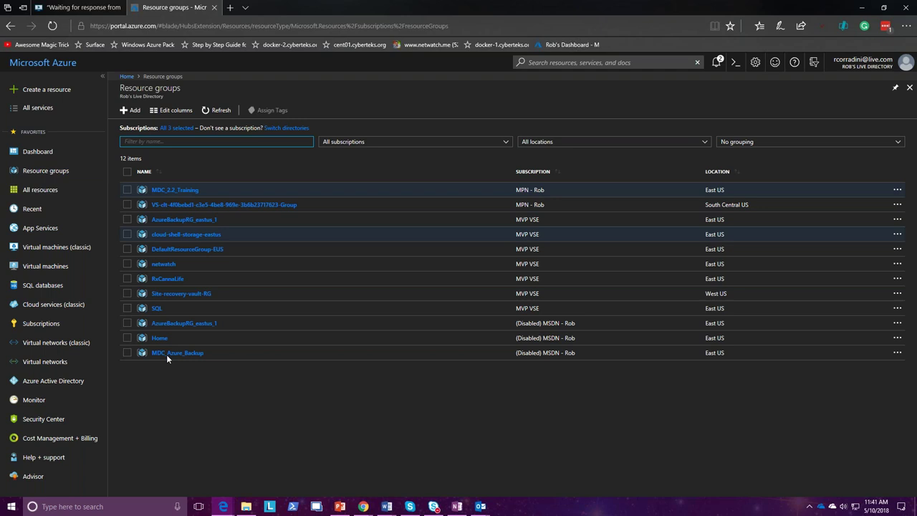
# Open the MDC_Azure_Backup resource group to see its mdcbackup storage account in East US
pyautogui.click(186, 354)
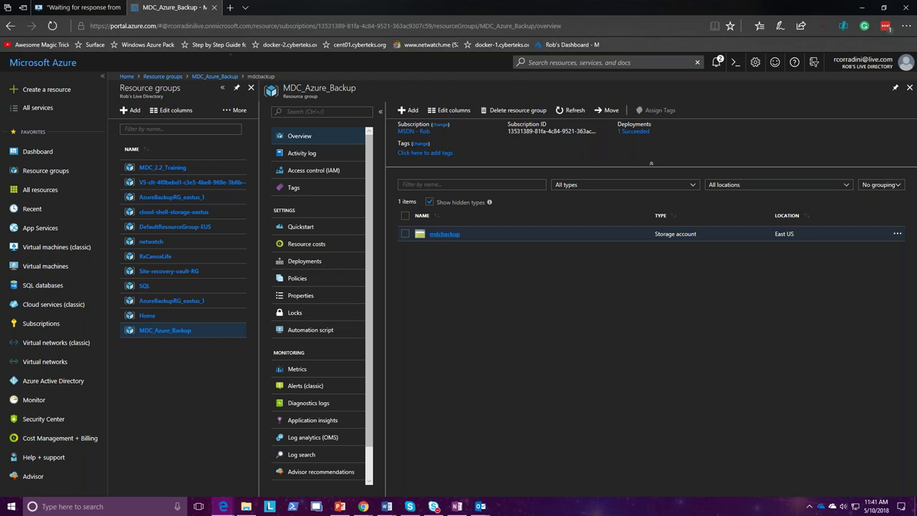
# Open the mdcbackup storage account and view its access keys, blocked by the read lock
pyautogui.click(444, 234)
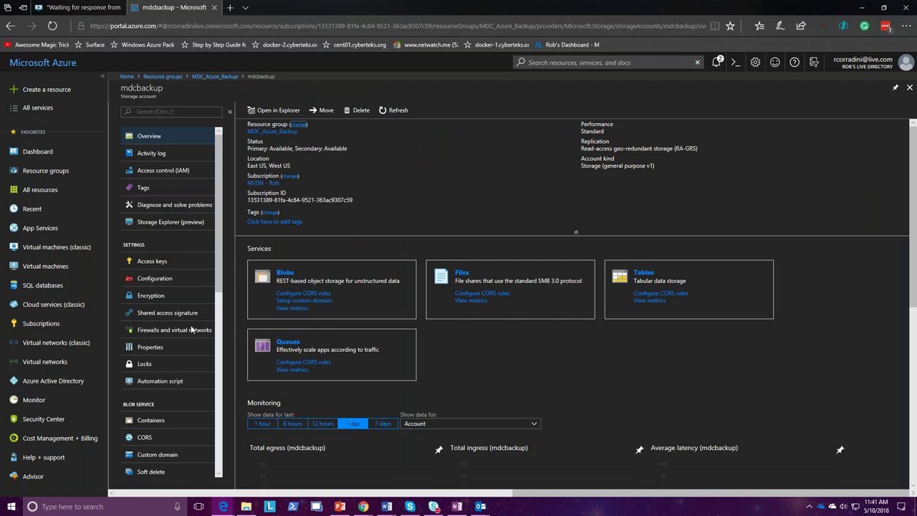
pyautogui.click(152, 261)
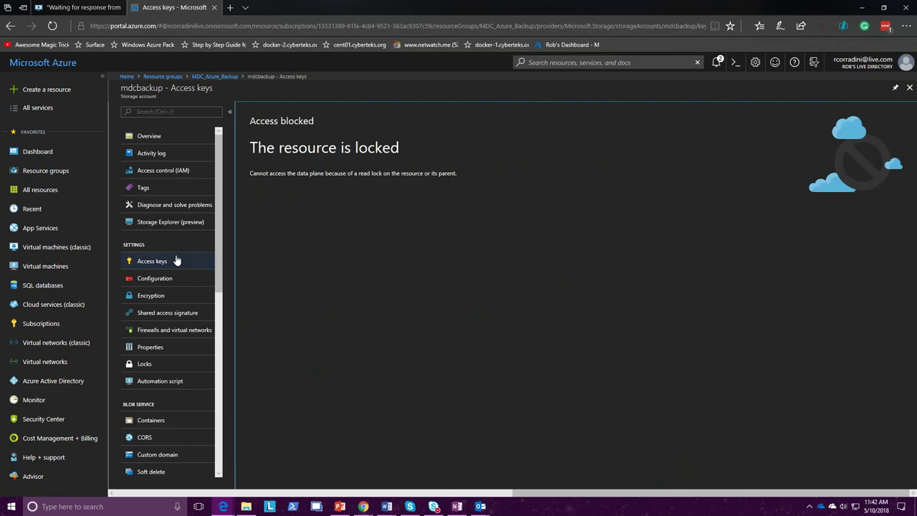
pyautogui.click(153, 277)
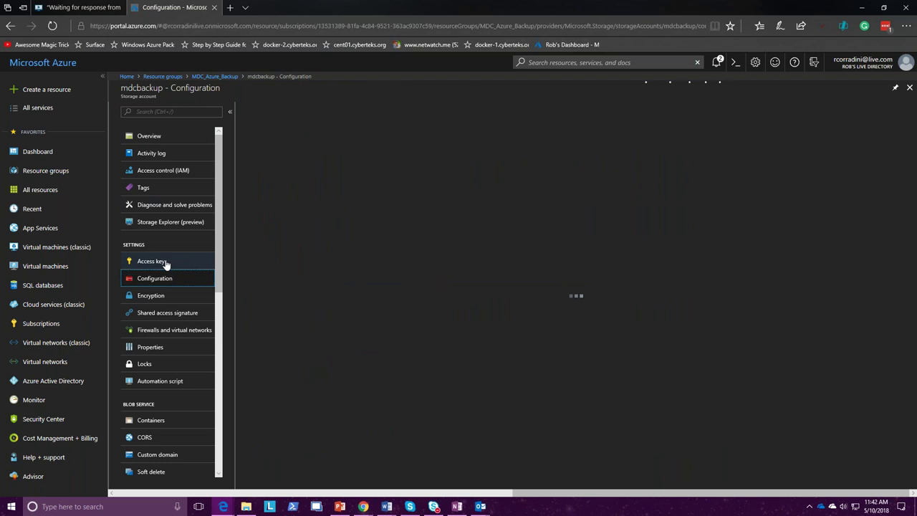
pyautogui.click(164, 262)
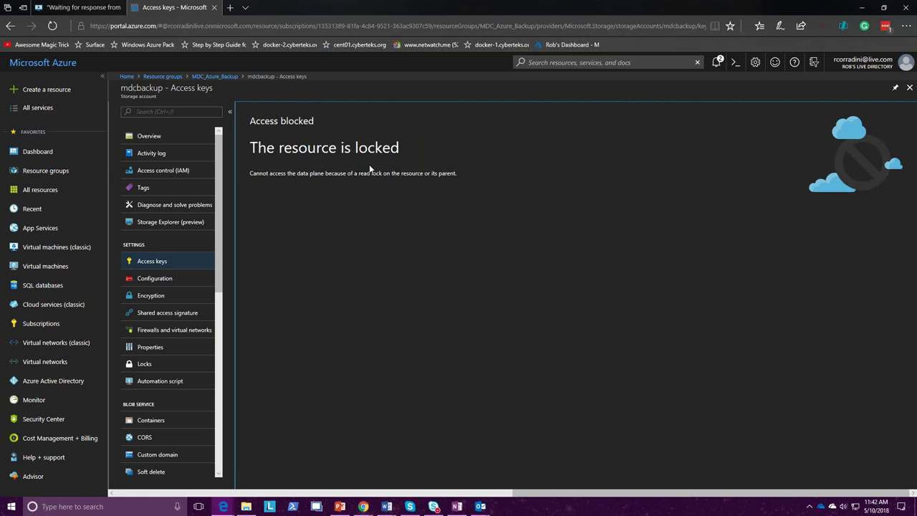
pyautogui.click(175, 143)
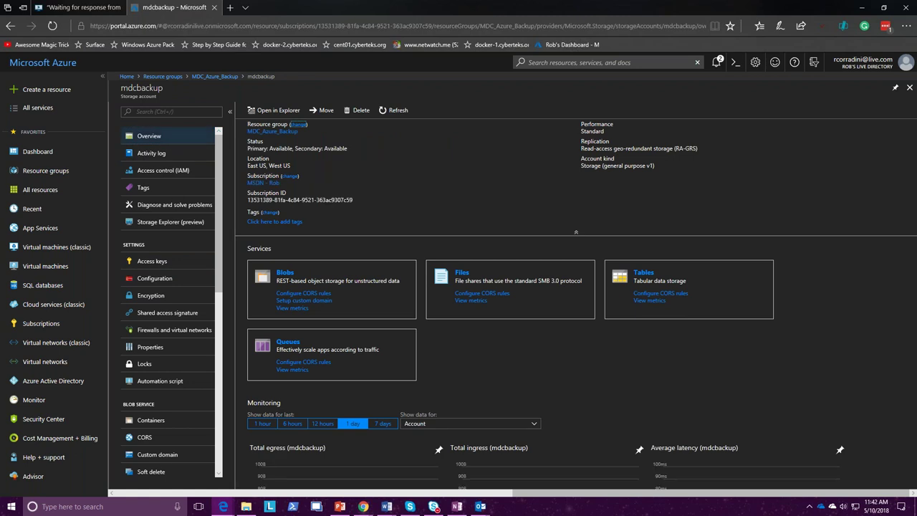
pyautogui.click(173, 262)
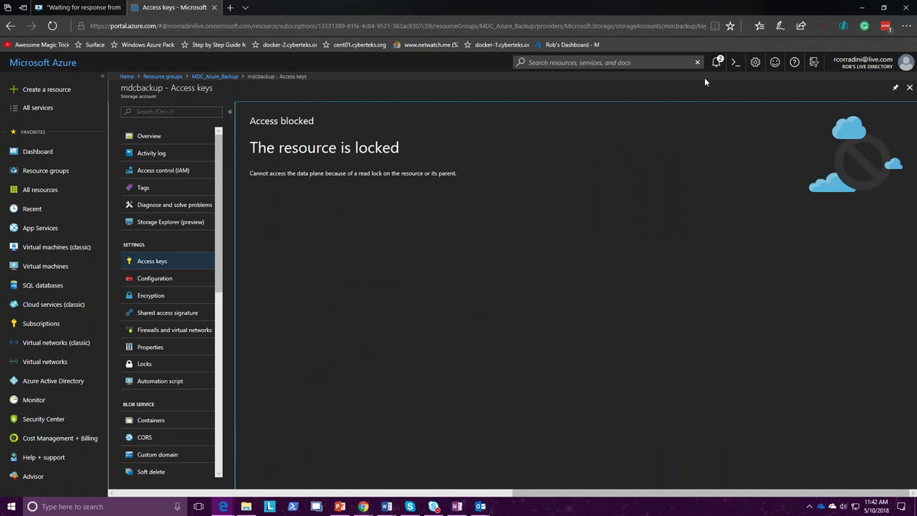
pyautogui.click(910, 88)
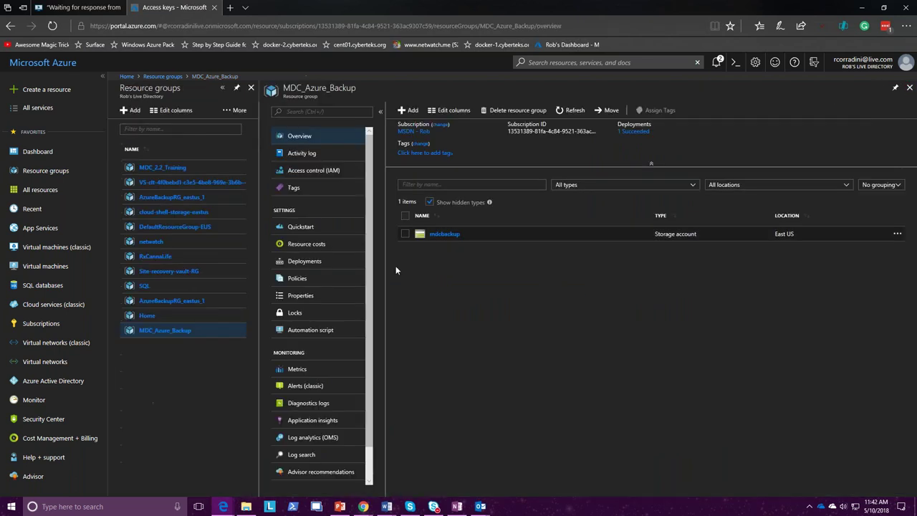
# Search the marketplace for 'storage acc' and start creating a Storage account - blob, file, table, queue
pyautogui.click(412, 109)
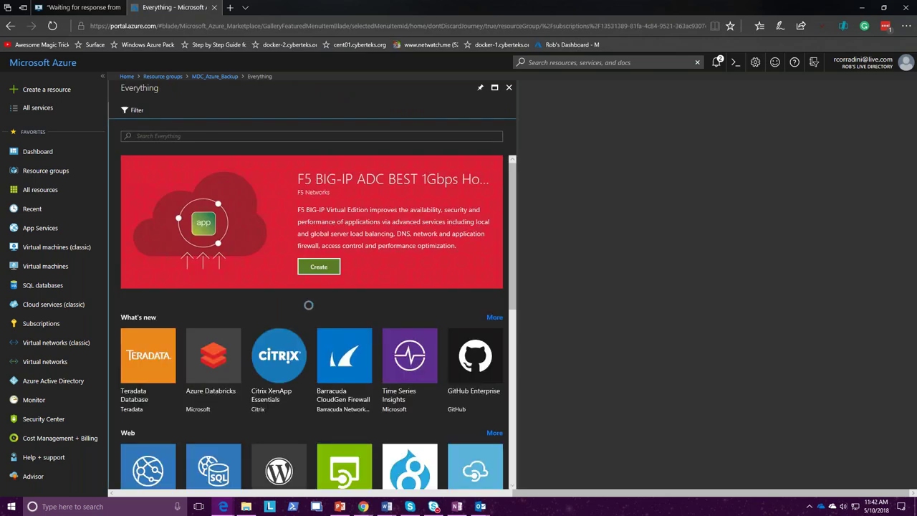
pyautogui.click(181, 139)
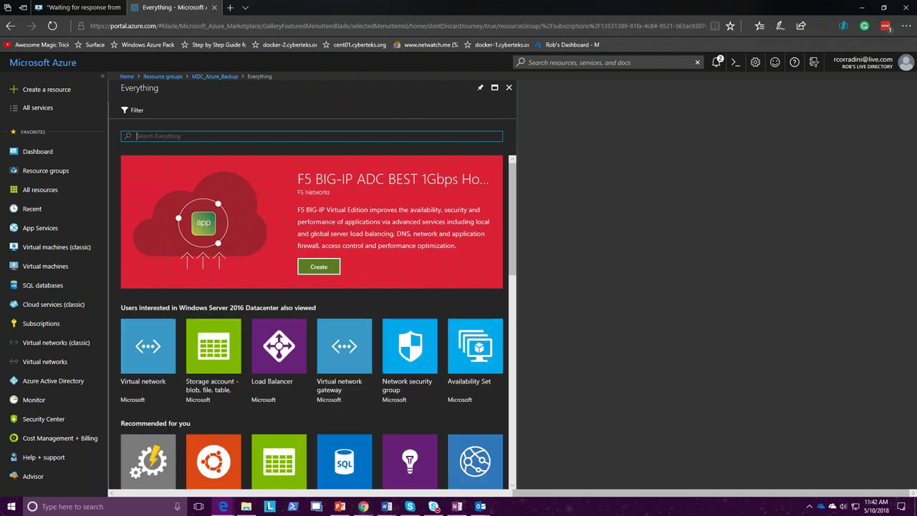
pyautogui.write('storage')
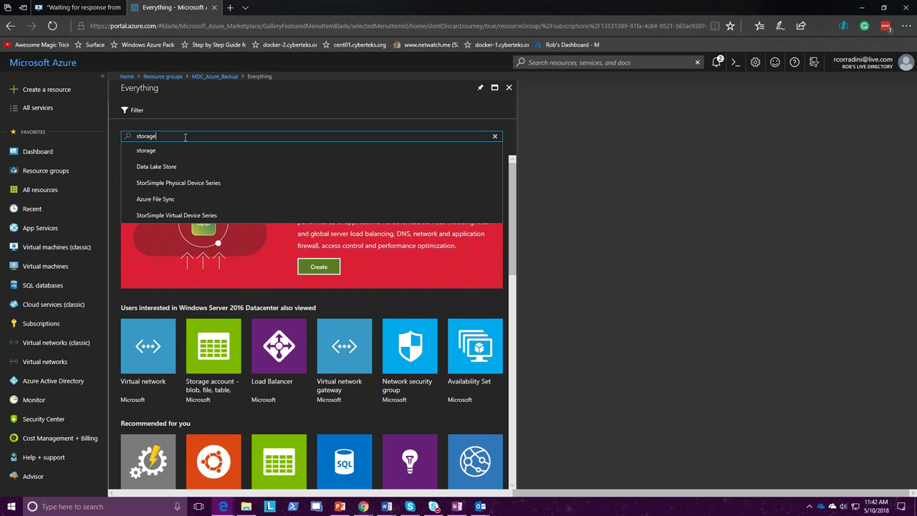
pyautogui.write(' acc')
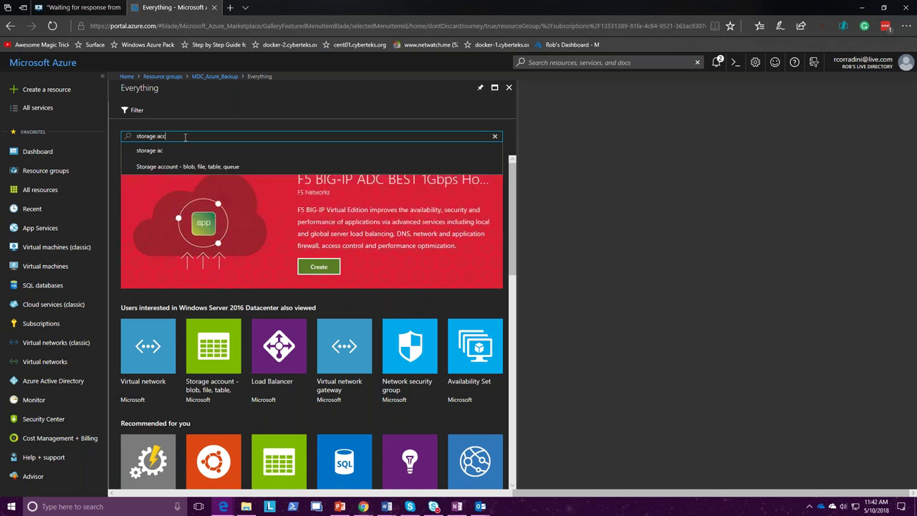
pyautogui.click(186, 166)
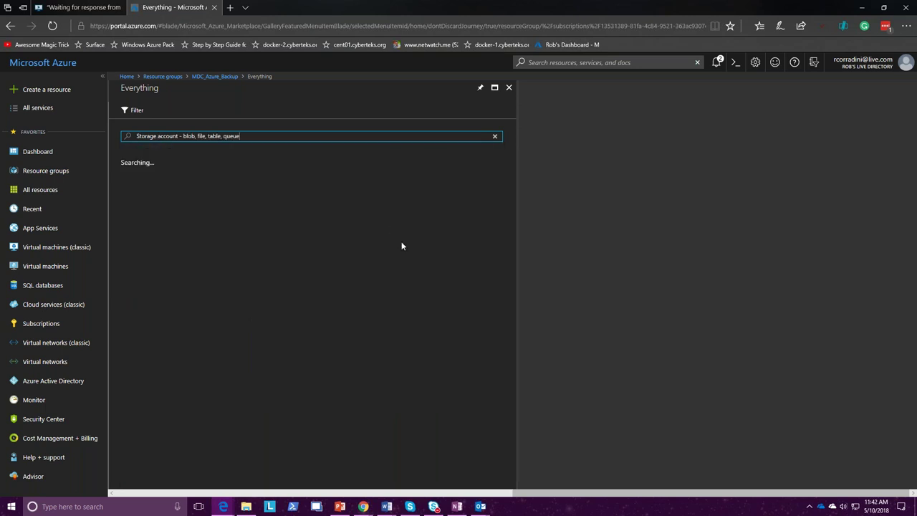
pyautogui.click(224, 206)
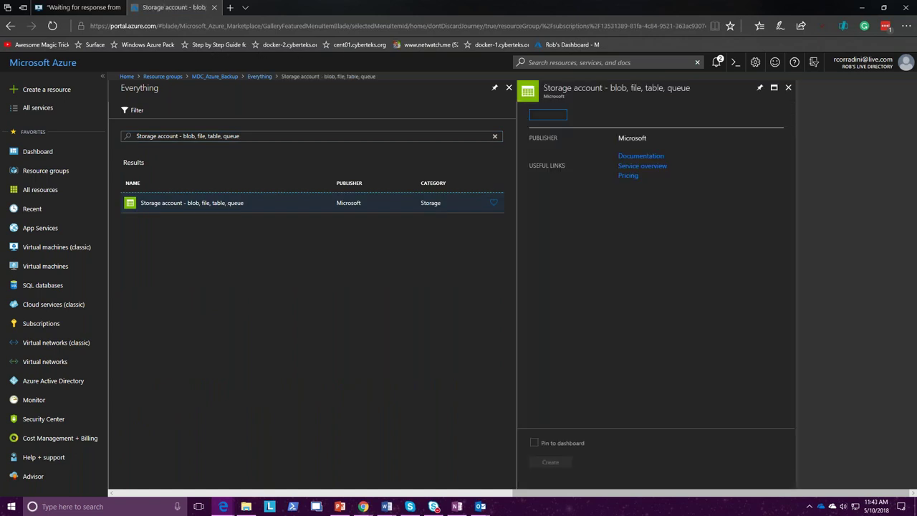
pyautogui.click(551, 464)
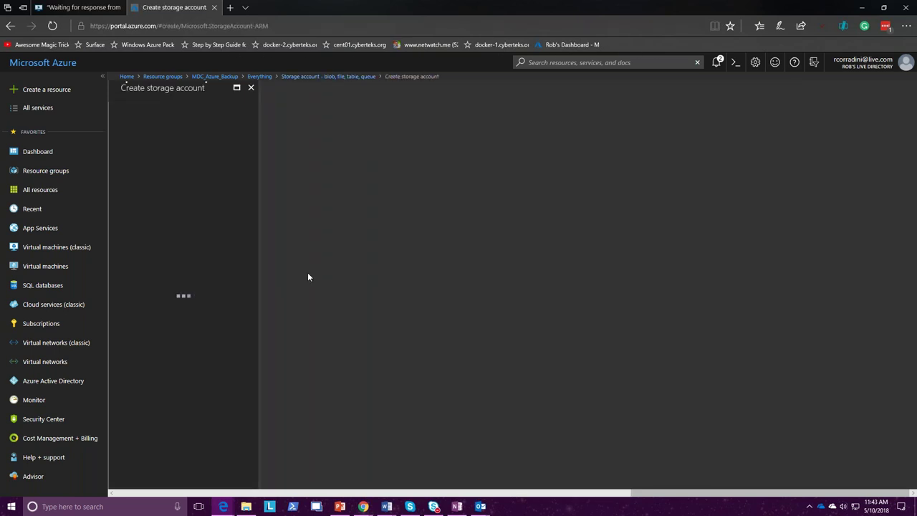
# Name the storage account mdctest and keep read-access geo-redundant (RA-GRS) replication
pyautogui.click(158, 144)
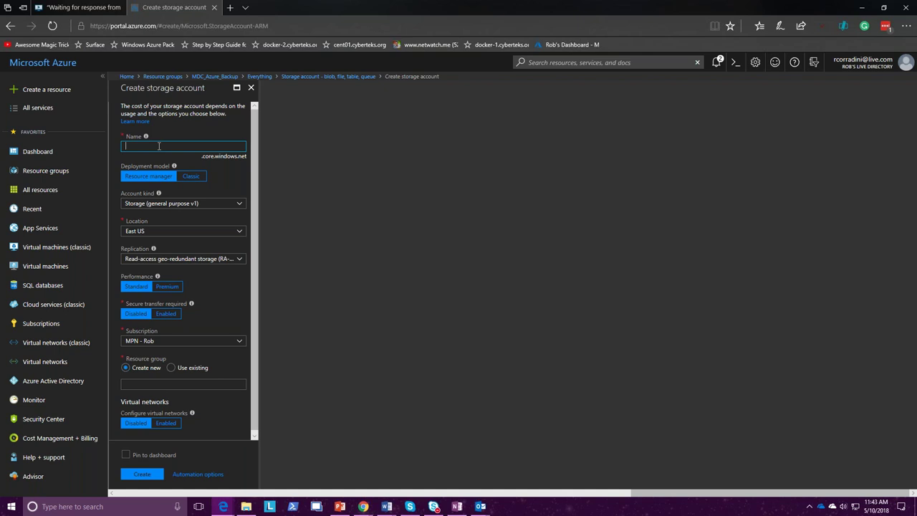
pyautogui.write('Testmd')
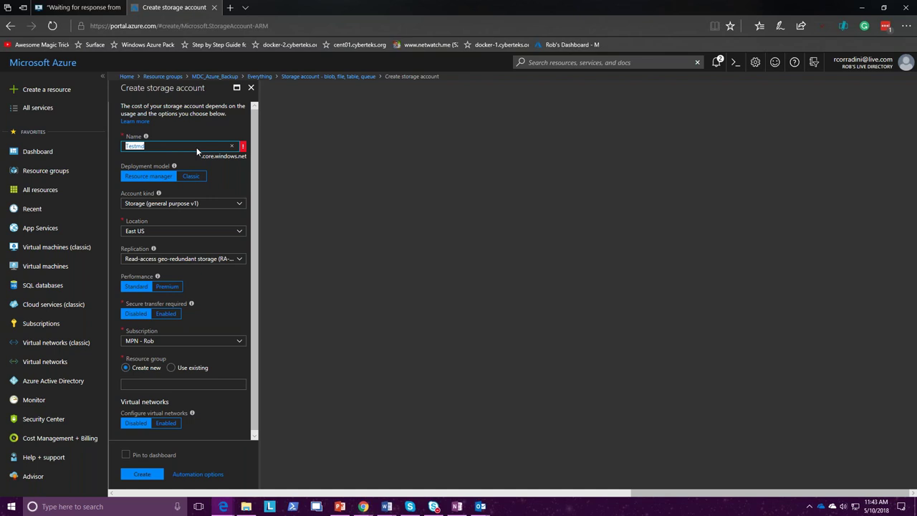
pyautogui.click(232, 146)
pyautogui.write('mdctest')
pyautogui.click(240, 258)
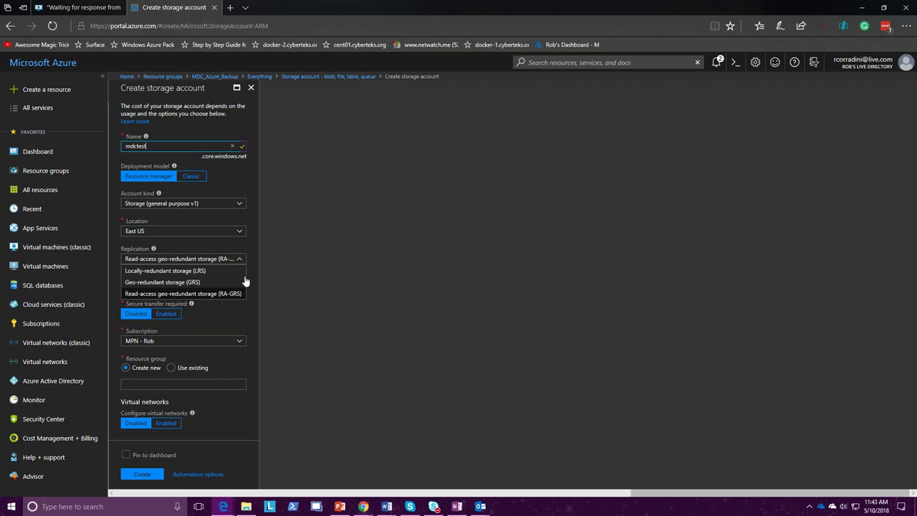
pyautogui.click(237, 325)
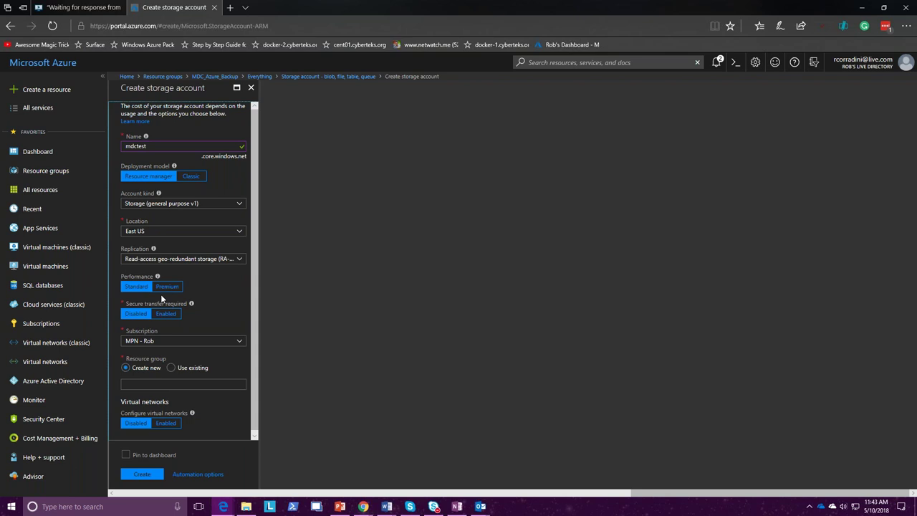
# Use an existing resource group, keep the MPN subscription, and submit the storage account for creation
pyautogui.click(171, 368)
pyautogui.click(240, 385)
pyautogui.click(240, 385)
pyautogui.click(239, 341)
pyautogui.click(236, 375)
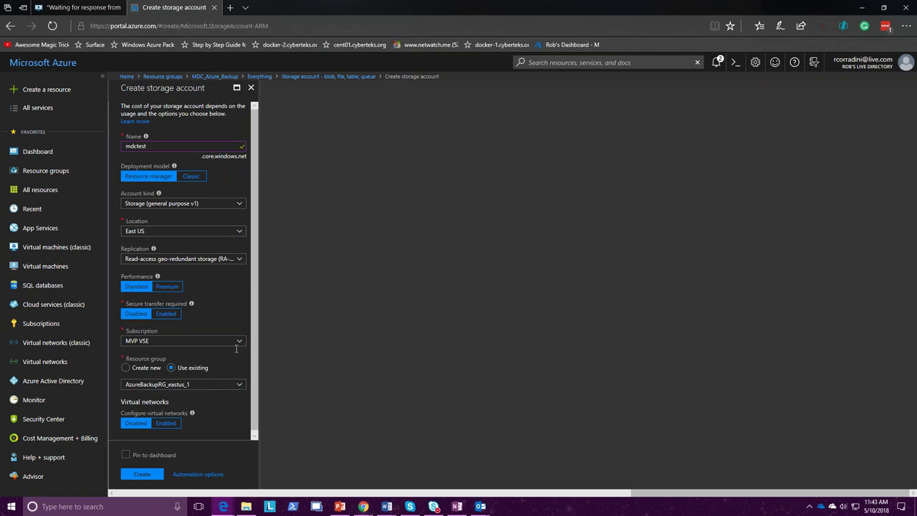
pyautogui.click(241, 344)
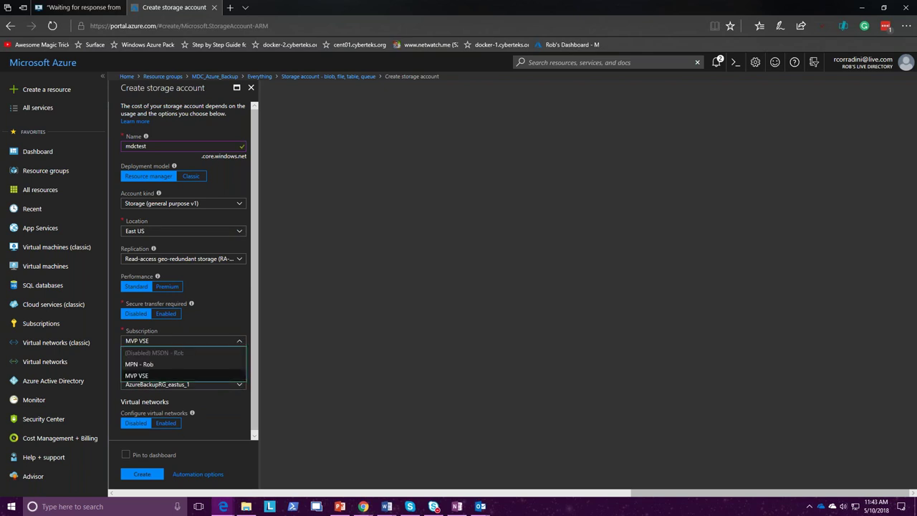
pyautogui.click(144, 364)
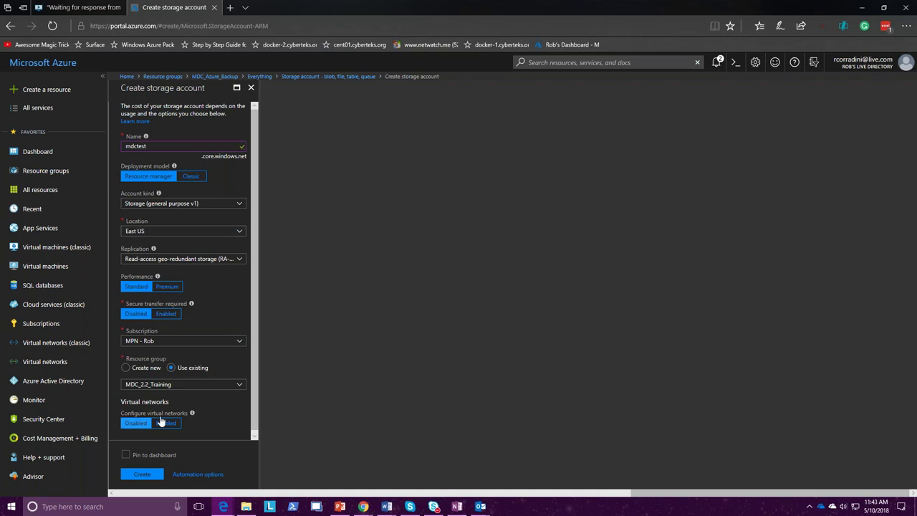
pyautogui.scroll(-1, 230, 391)
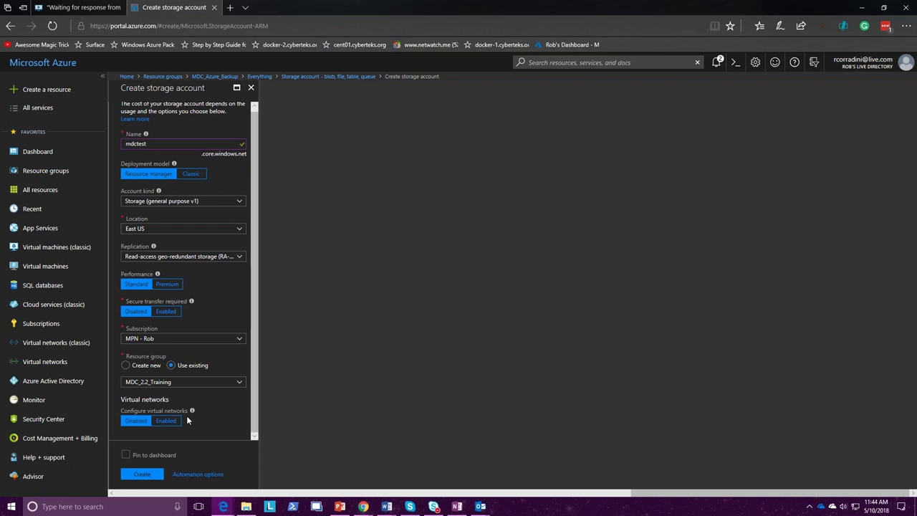
pyautogui.click(148, 475)
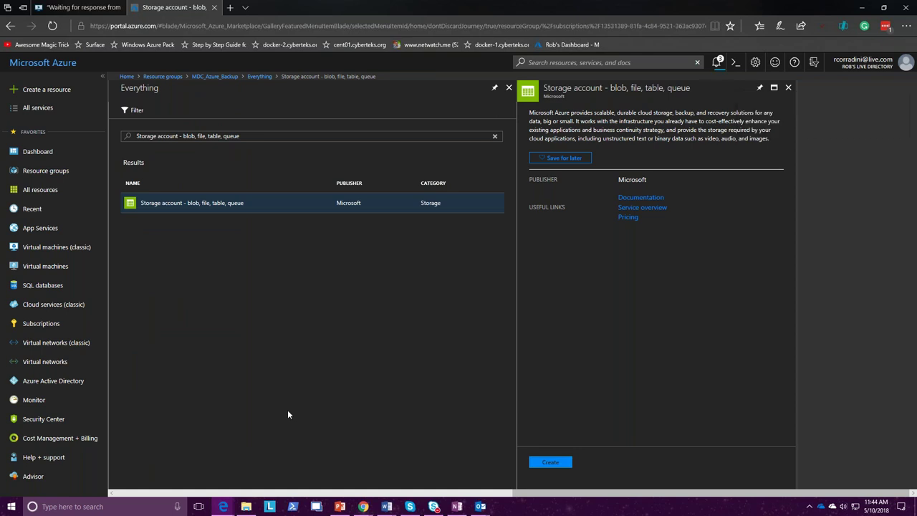
# Check deployment notifications, then reopen MDC_Azure_Backup to see mdcbackup listed in East US
pyautogui.click(788, 87)
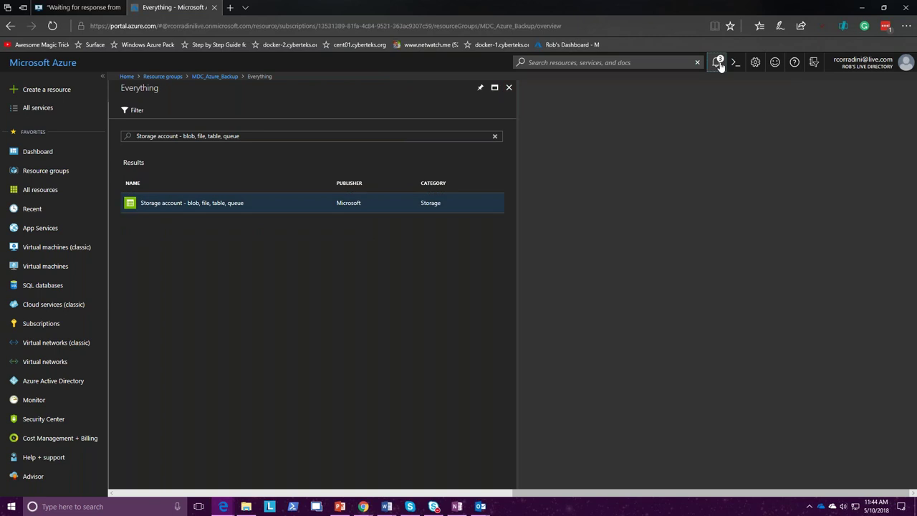
pyautogui.click(716, 62)
pyautogui.click(509, 88)
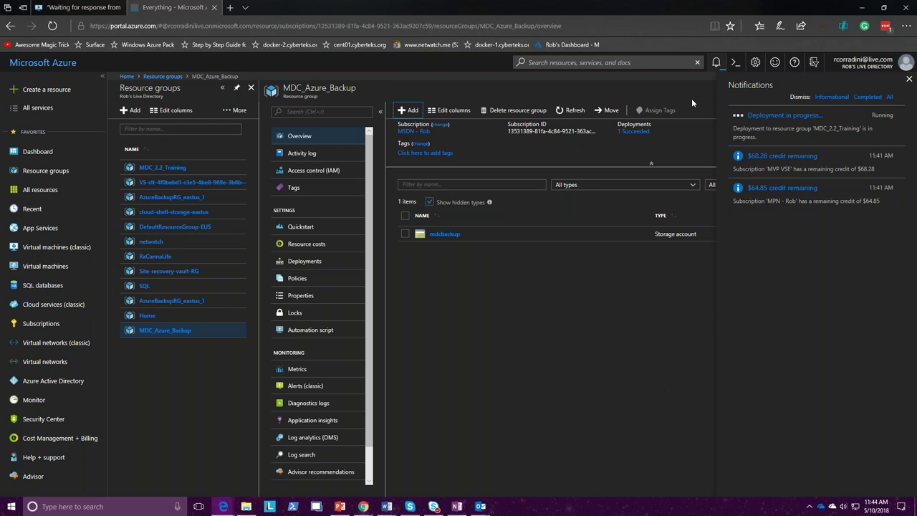
pyautogui.click(716, 64)
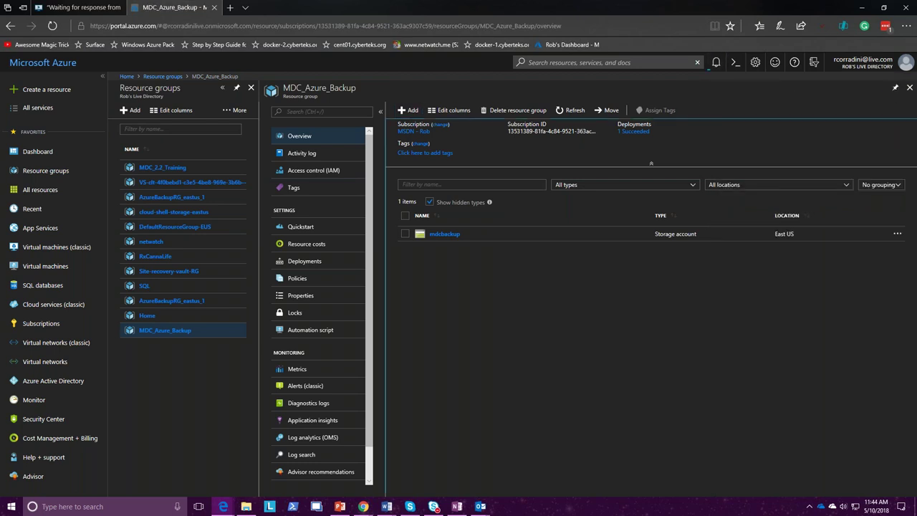
pyautogui.click(909, 88)
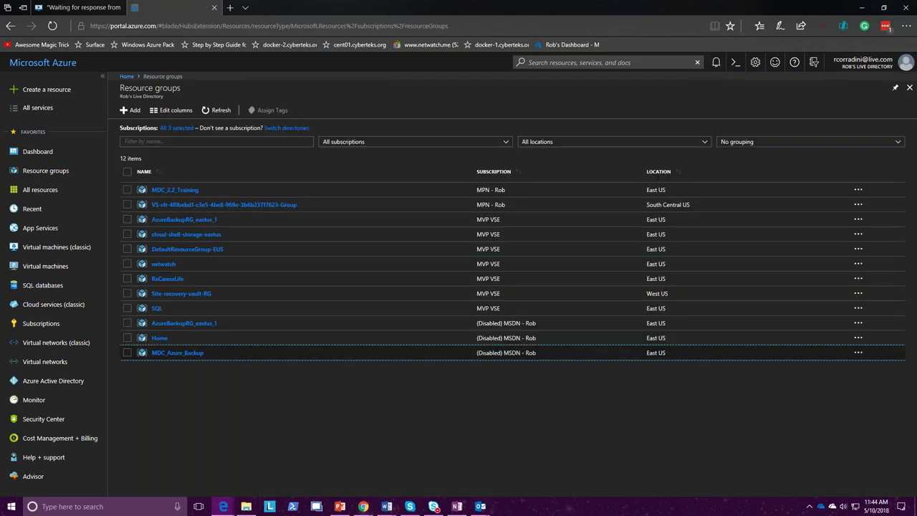
pyautogui.click(190, 351)
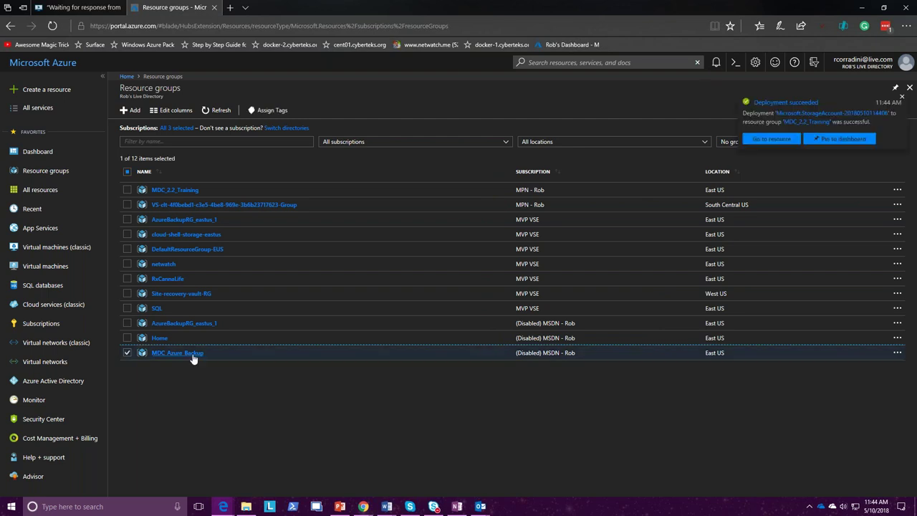
pyautogui.click(309, 351)
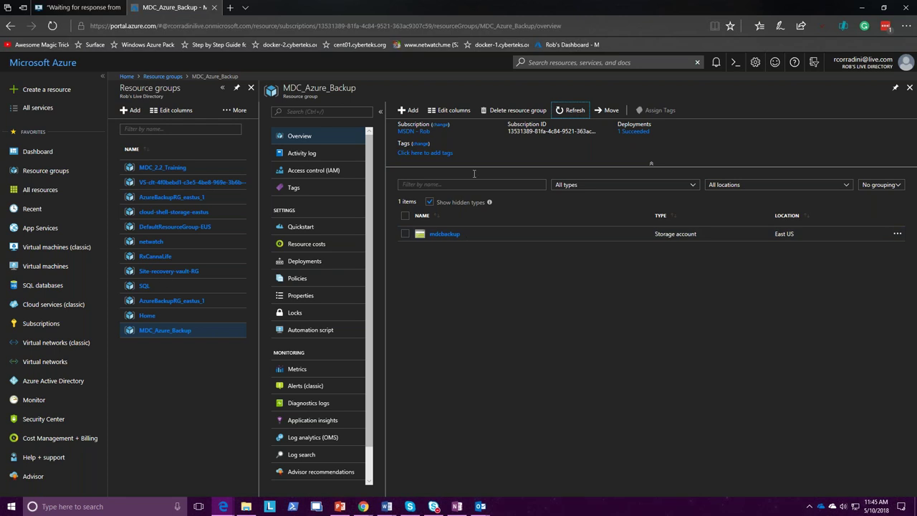
# Try changing the resource group's subscription, cancel the move, and return to the lab's Backup wizard
pyautogui.click(440, 124)
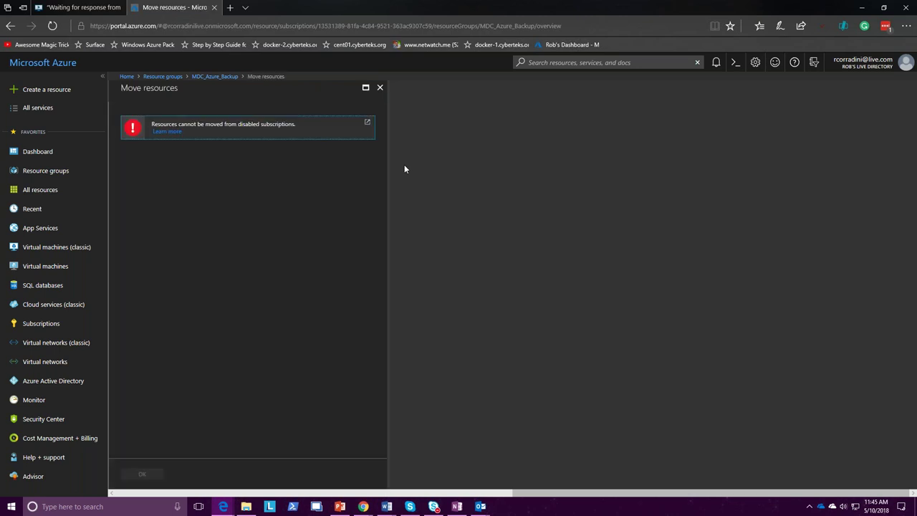
pyautogui.click(380, 88)
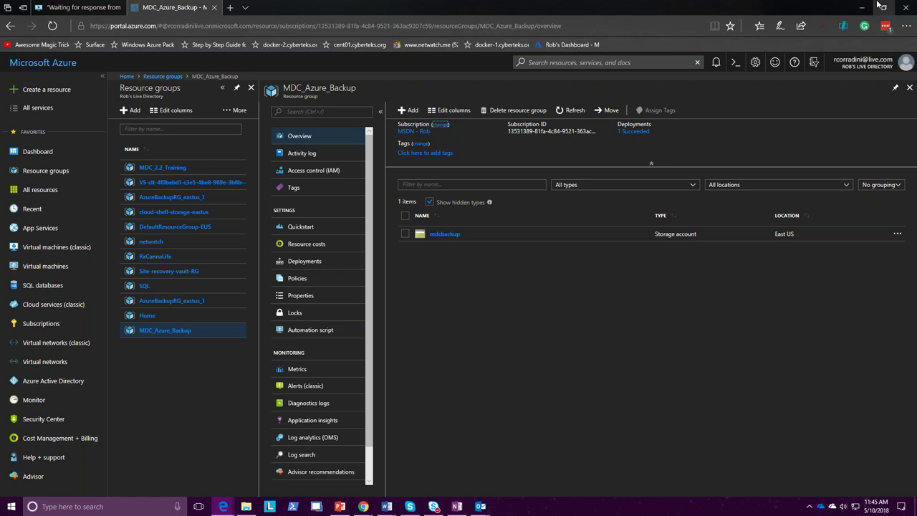
pyautogui.click(71, 6)
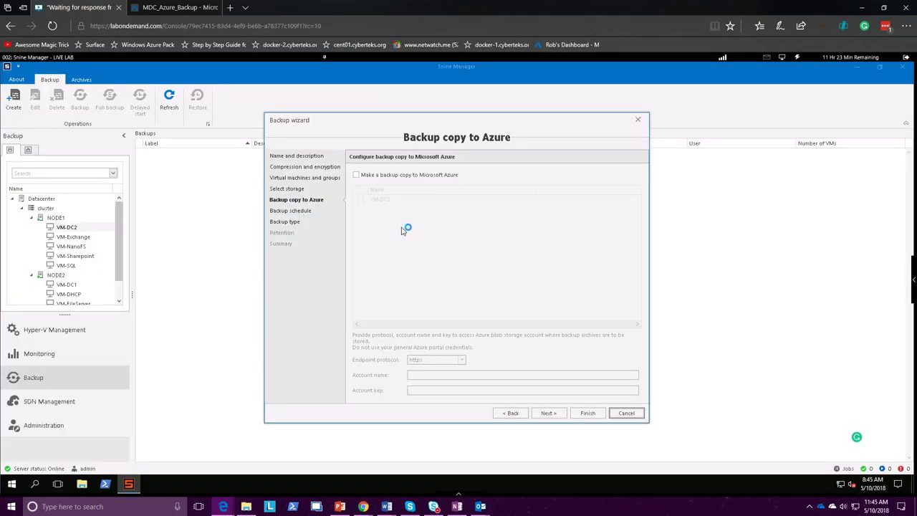
# Enable 'Make a backup copy to Microsoft Azure', then cancel the Backup wizard
pyautogui.click(366, 175)
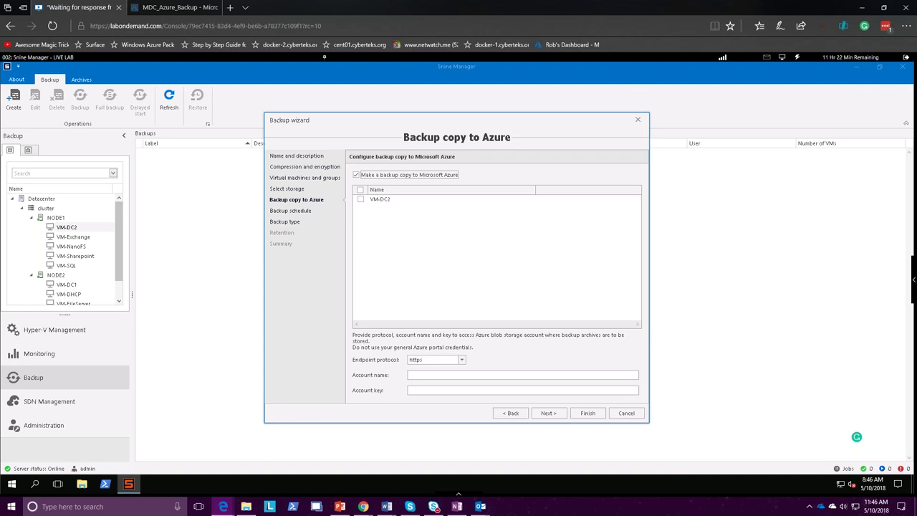
pyautogui.click(623, 412)
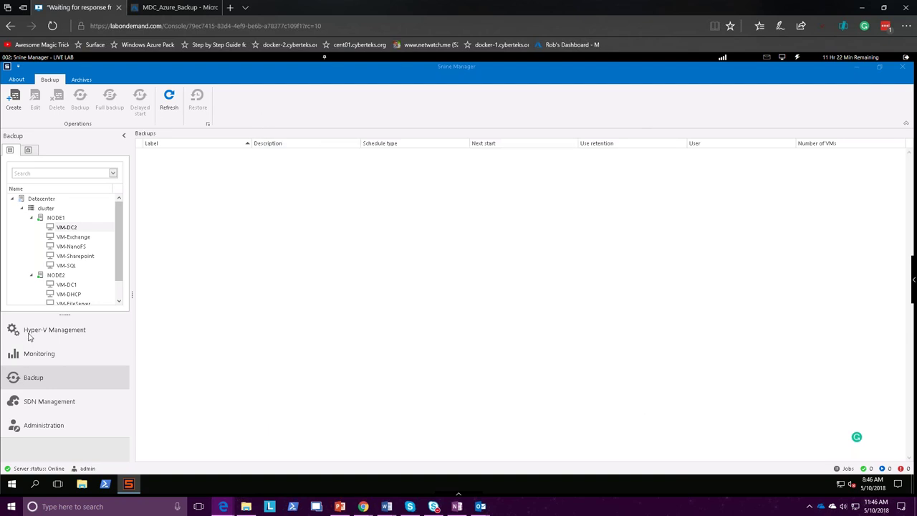
# Show the cluster's virtual machines in Hyper-V Management, then bring PowerPoint back to the front
pyautogui.click(30, 331)
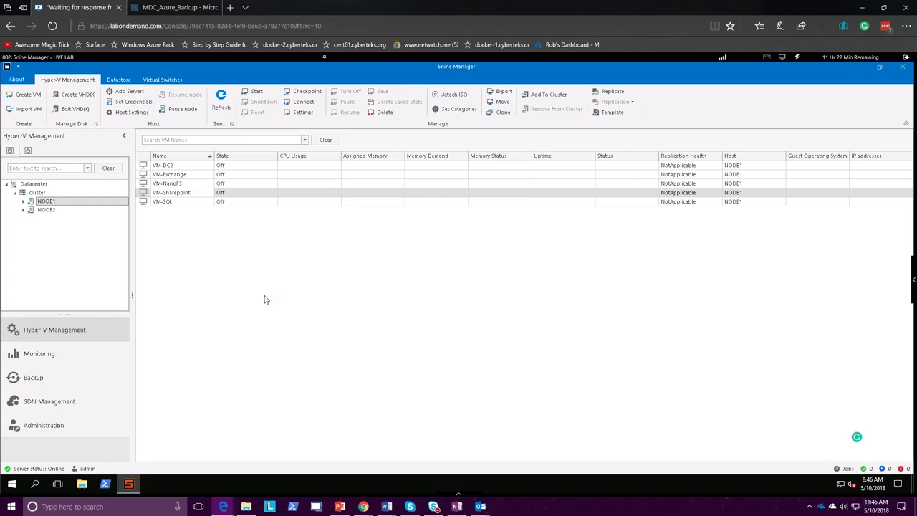
pyautogui.moveTo(176, 8)
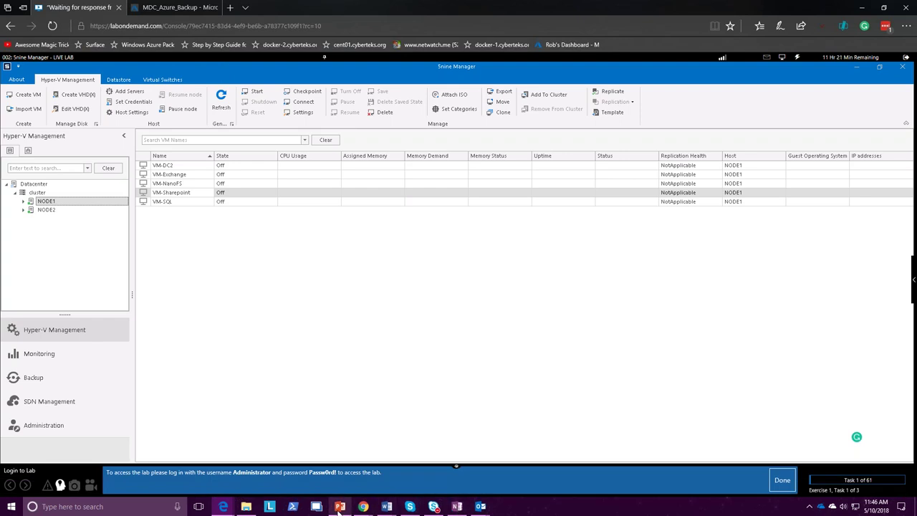
pyautogui.click(340, 507)
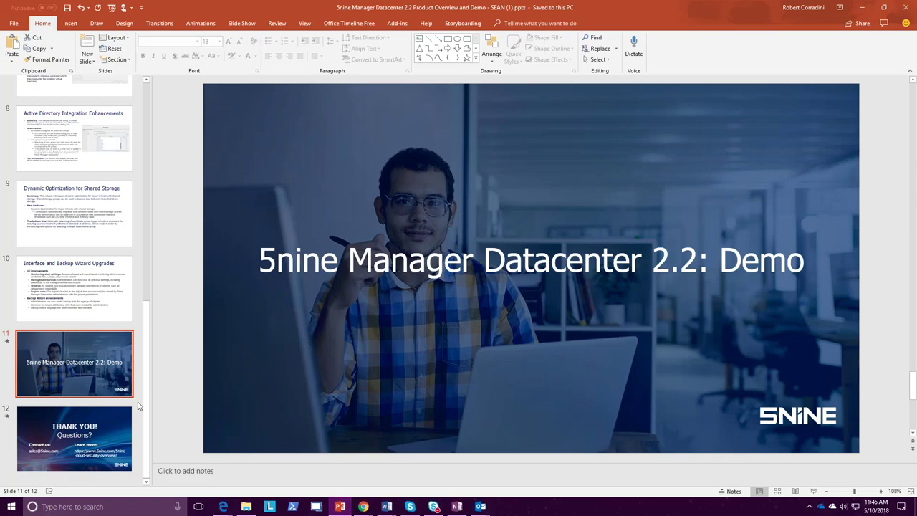
# Present slide 12, 'THANK YOU! Questions?', full screen to the audience
pyautogui.click(97, 438)
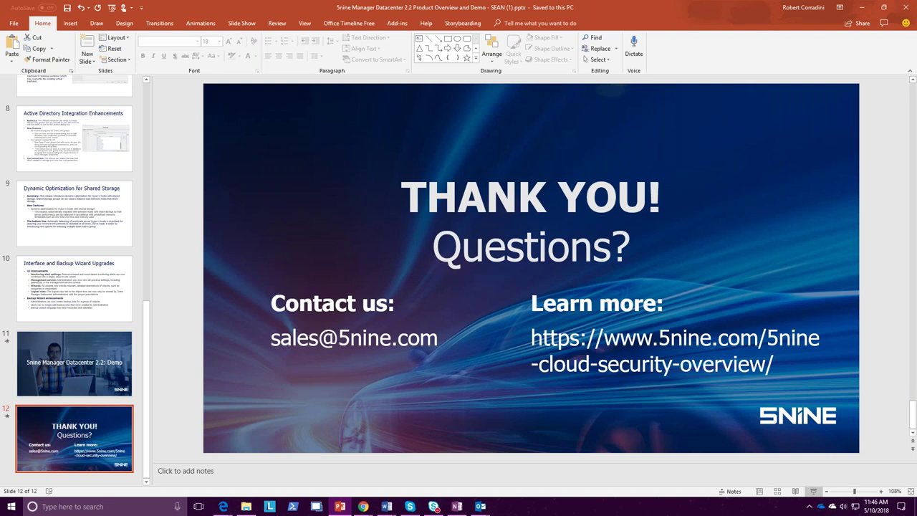
pyautogui.click(814, 492)
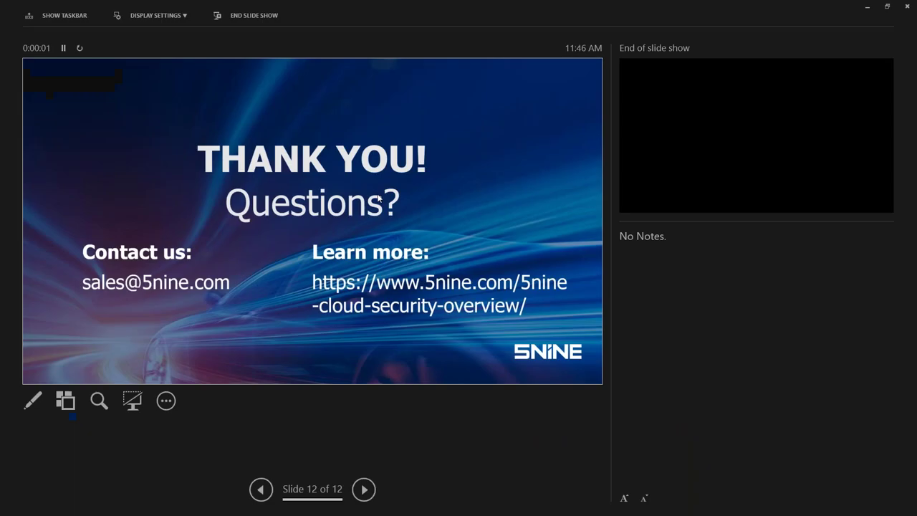
pyautogui.click(152, 15)
pyautogui.click(155, 34)
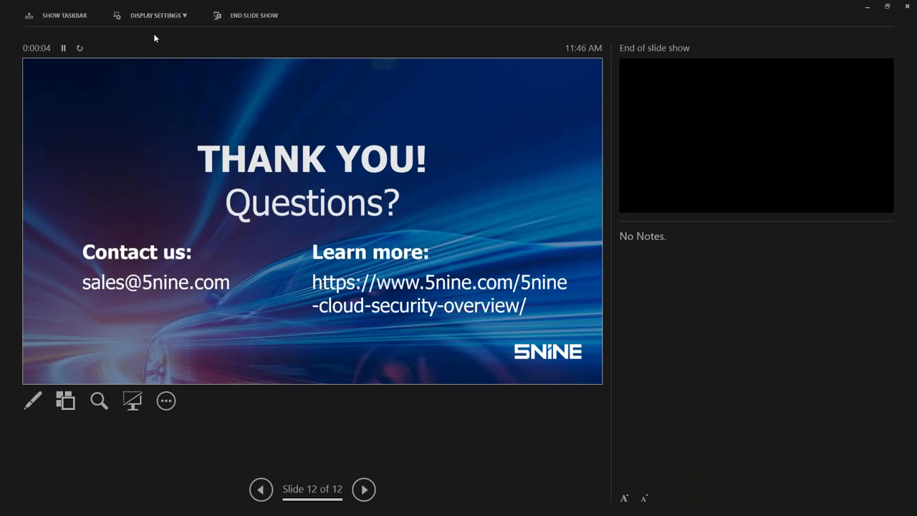